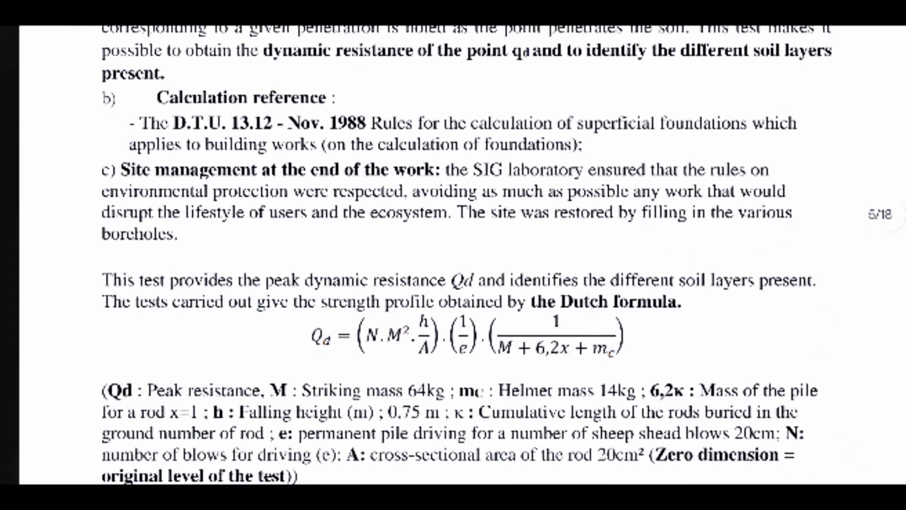
# Examine the soil report's foundation depth and bearing capacity recommendation, and the site survey plan with its boundary coordinates.
pyautogui.scroll(-15, 462, 255)
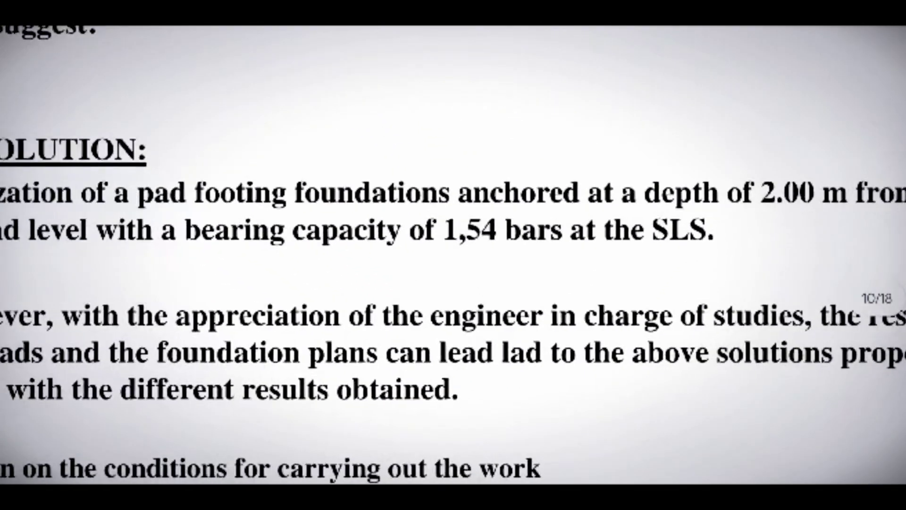
pyautogui.keyDown('ctrl'); pyautogui.scroll(2, 453, 255); pyautogui.keyUp('ctrl')
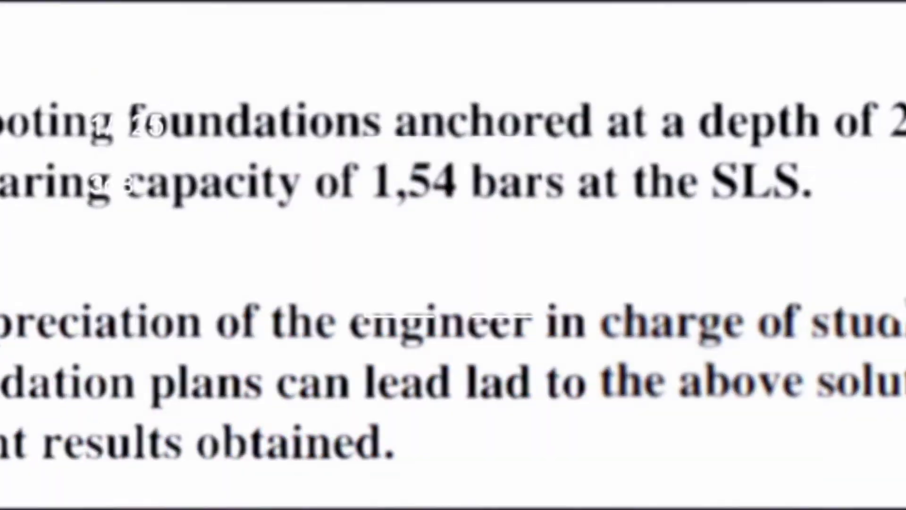
pyautogui.keyDown('ctrl'); pyautogui.scroll(3, 453, 255); pyautogui.keyUp('ctrl')
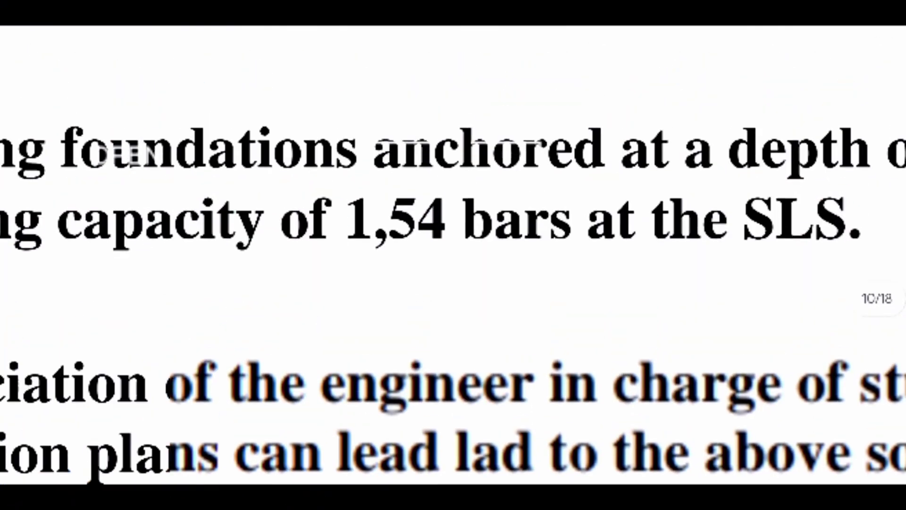
pyautogui.keyDown('ctrl'); pyautogui.scroll(5, 470, 204); pyautogui.keyUp('ctrl')
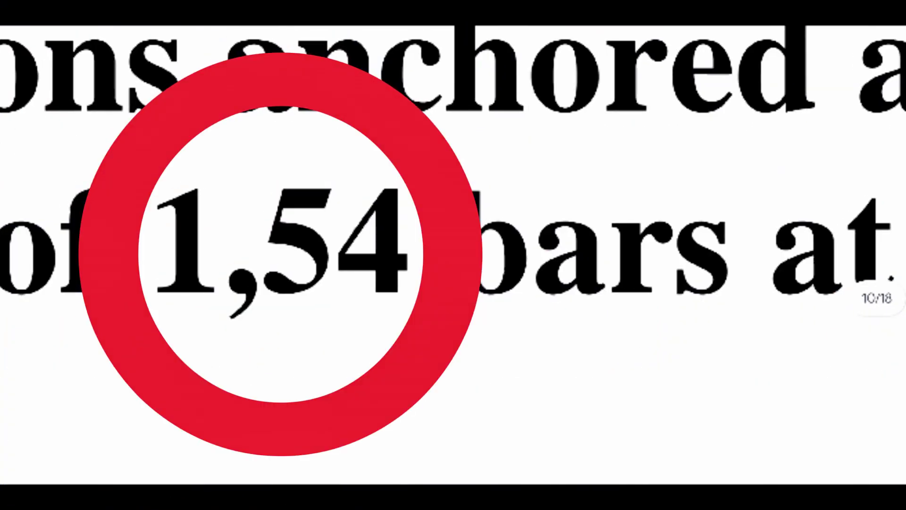
pyautogui.keyDown('ctrl'); pyautogui.scroll(-4, 453, 255); pyautogui.keyUp('ctrl')
pyautogui.keyDown('ctrl'); pyautogui.scroll(2, 453, 254); pyautogui.keyUp('ctrl')
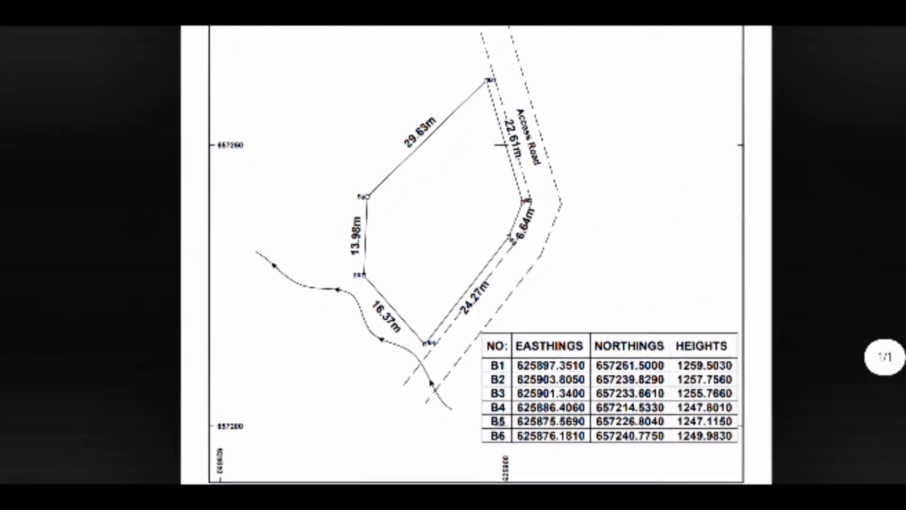
pyautogui.keyDown('ctrl'); pyautogui.scroll(1, 453, 255); pyautogui.keyUp('ctrl')
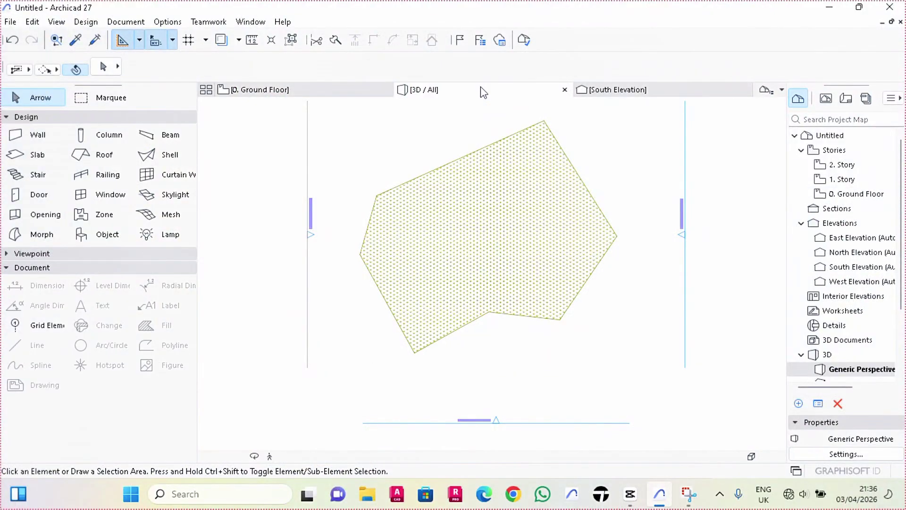
# View the site mesh in 3D and orbit around it to inspect its surface and edges.
pyautogui.click(480, 87)
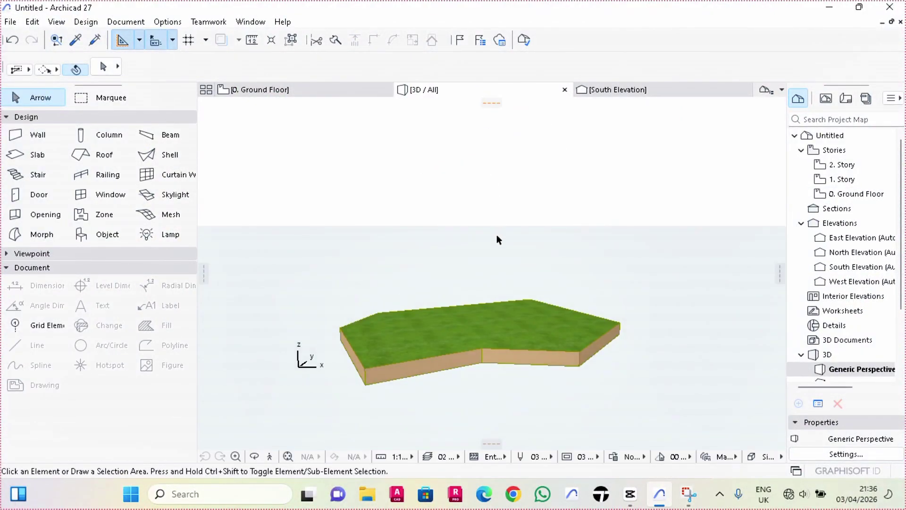
pyautogui.keyDown('shift'); pyautogui.moveTo(500, 268); pyautogui.dragTo(604, 319, button='middle'); pyautogui.keyUp('shift')
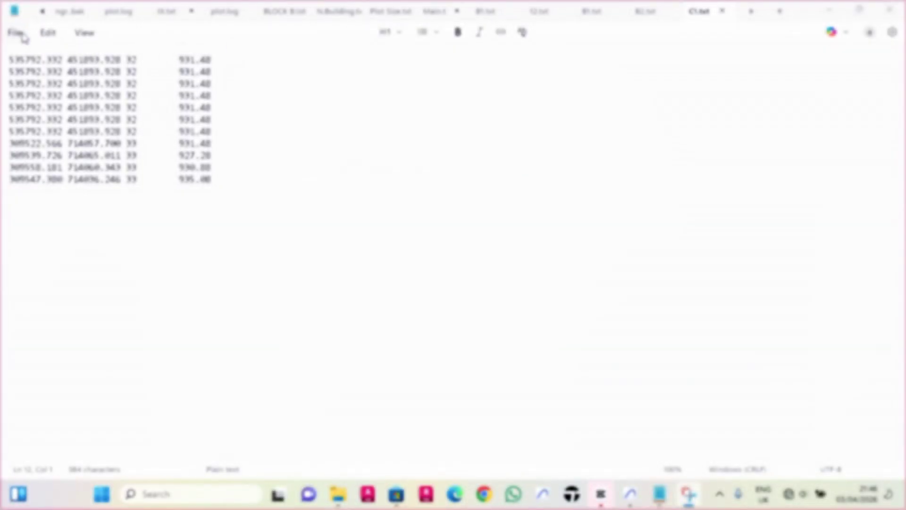
# In Notepad, start saving the survey coordinate list C1.txt as a new file.
pyautogui.click(16, 33)
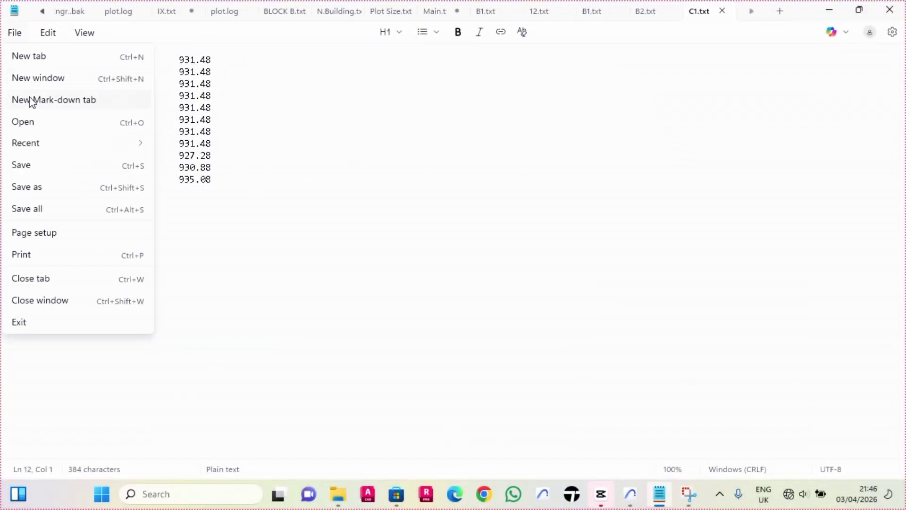
pyautogui.click(49, 192)
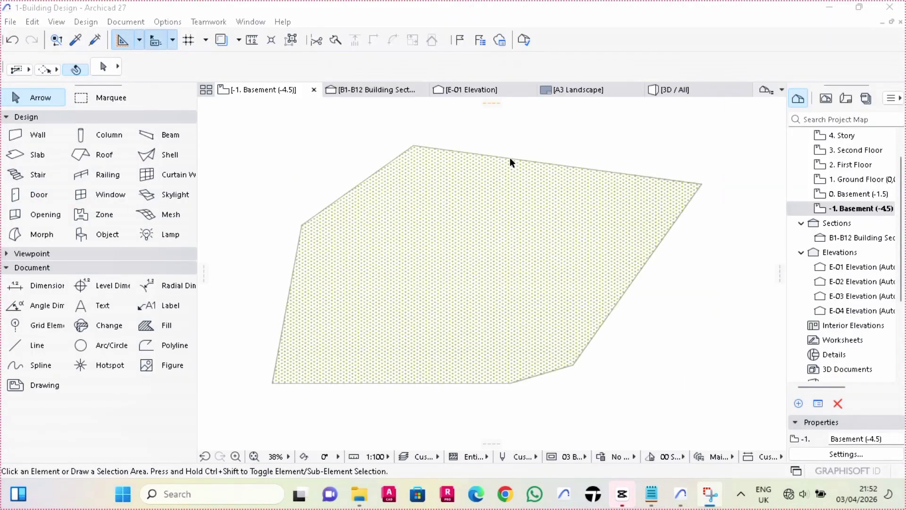
# Examine the terrain mesh on the -1. Basement (-4.5) plan and from several angles in 3D.
pyautogui.scroll(-3, 466, 194)
pyautogui.scroll(3, 465, 201)
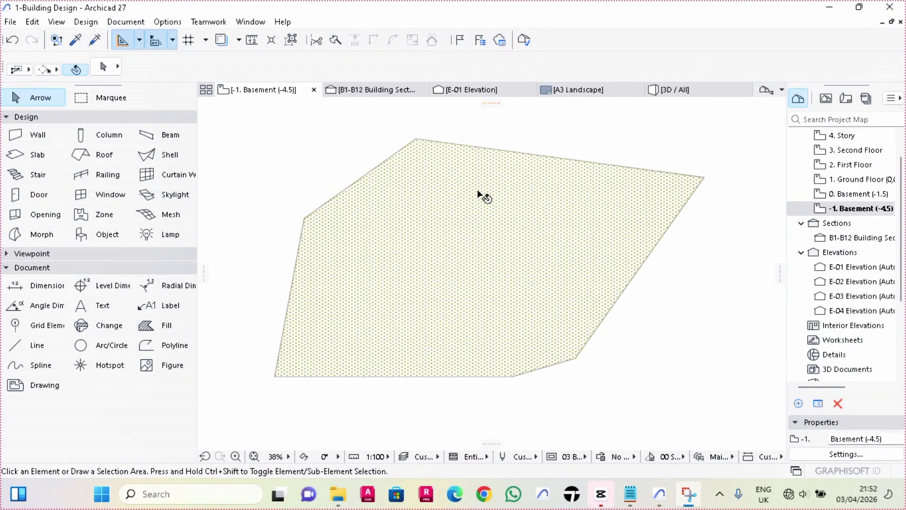
pyautogui.scroll(-2, 474, 172)
pyautogui.scroll(2, 476, 163)
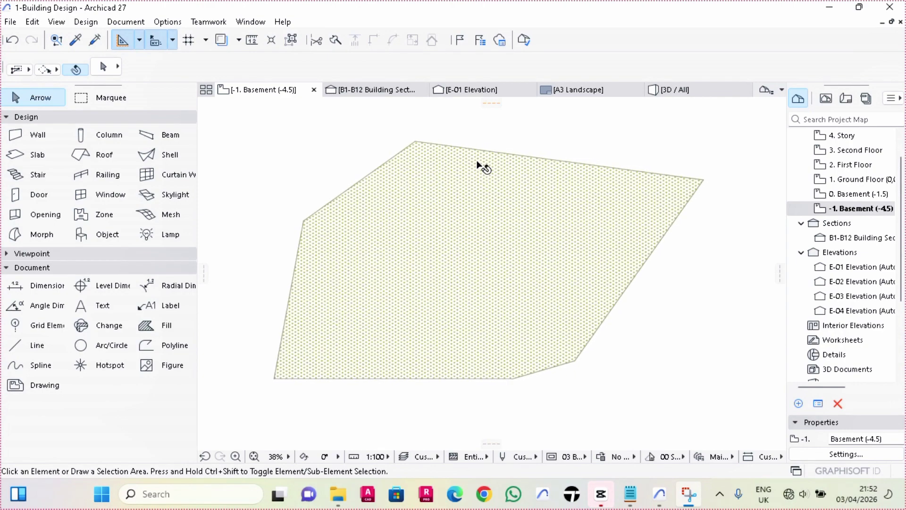
pyautogui.click(684, 91)
pyautogui.keyDown('shift'); pyautogui.moveTo(558, 231); pyautogui.dragTo(674, 196, button='middle'); pyautogui.keyUp('shift')
pyautogui.keyDown('shift'); pyautogui.moveTo(503, 292); pyautogui.dragTo(435, 376, button='middle'); pyautogui.keyUp('shift')
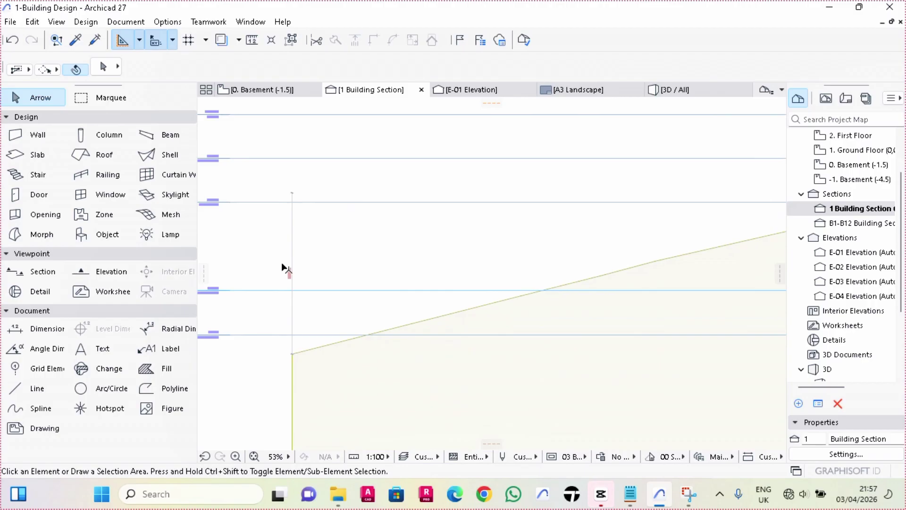
# Examine the terrain slope and its vertical height dimension against the storey levels in the 1 Building Section.
pyautogui.scroll(2, 289, 293)
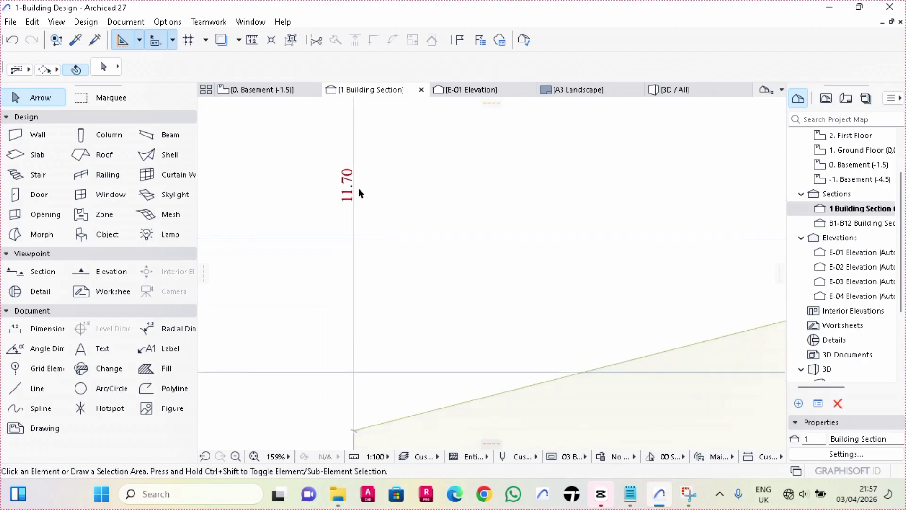
pyautogui.scroll(-6, 359, 193)
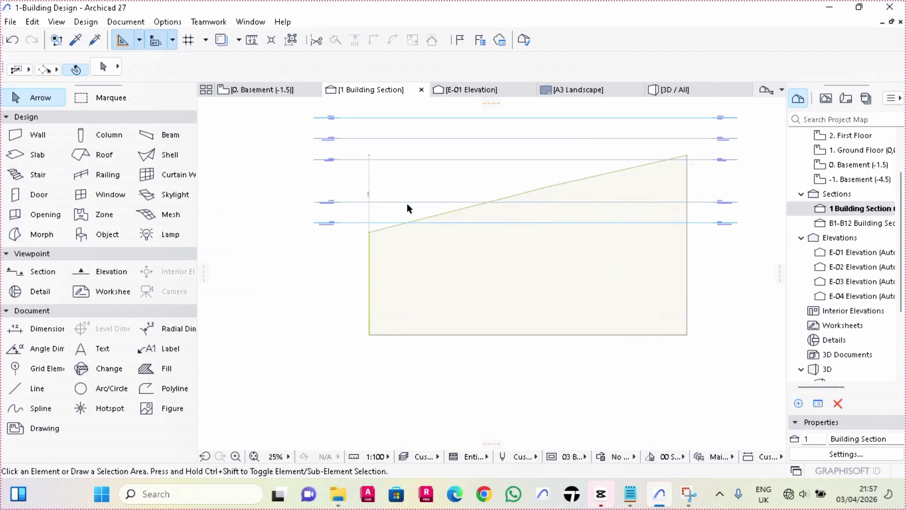
pyautogui.scroll(10, 407, 204)
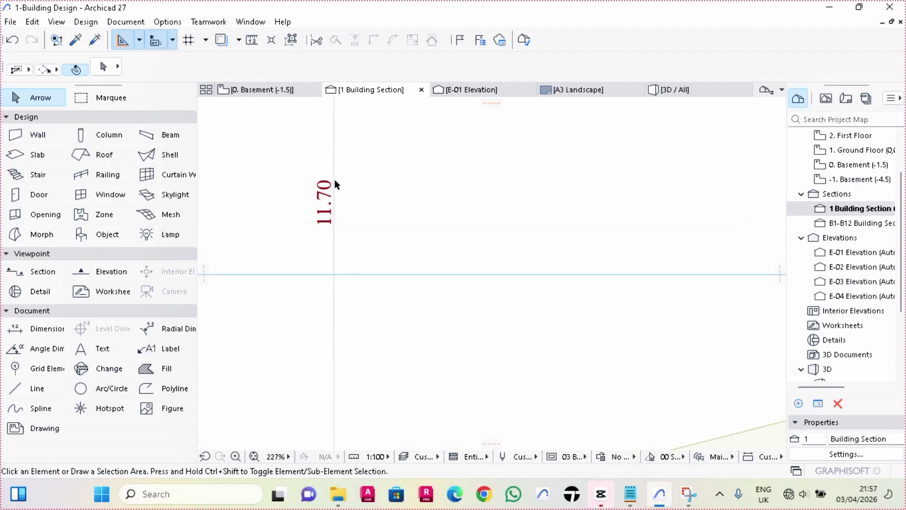
pyautogui.scroll(5, 335, 183)
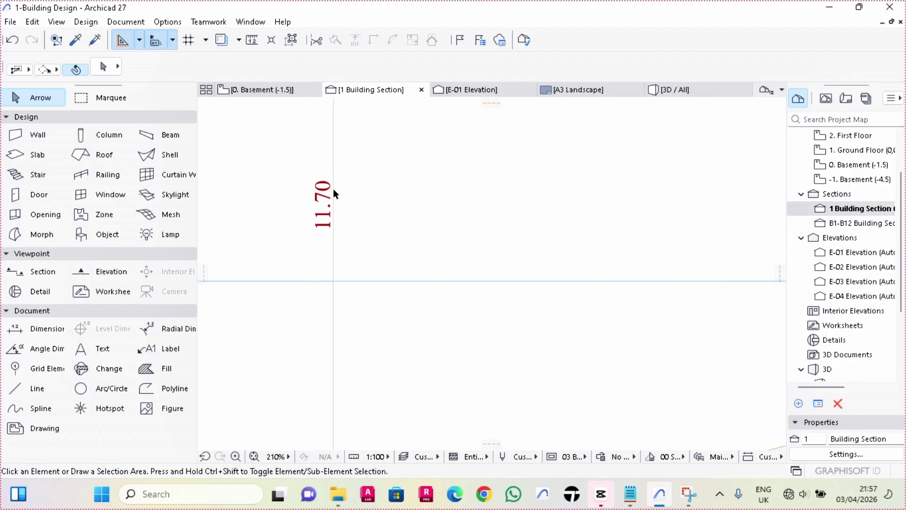
pyautogui.scroll(-10, 333, 189)
pyautogui.scroll(2, 398, 186)
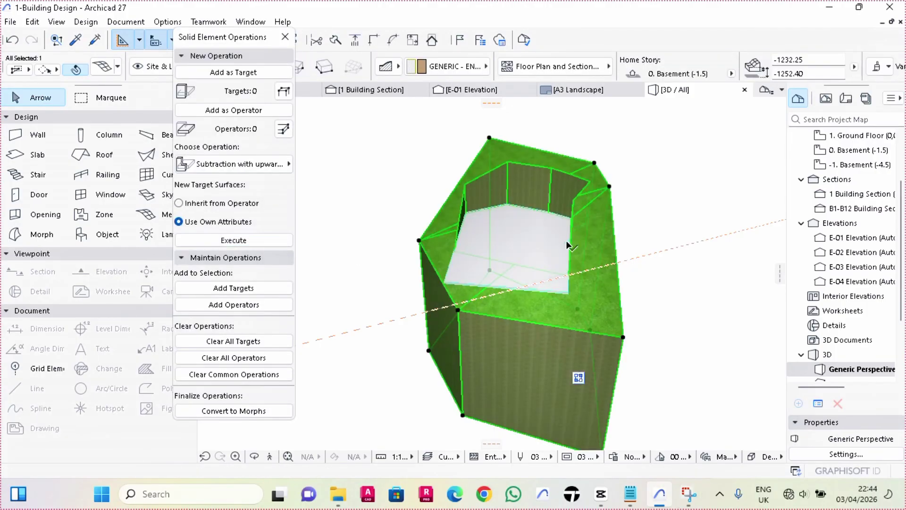
# Close Solid Element Operations and orbit around the excavated terrain mesh to inspect the cut for the building.
pyautogui.keyDown('shift'); pyautogui.moveTo(566, 240); pyautogui.dragTo(631, 234, button='middle'); pyautogui.keyUp('shift')
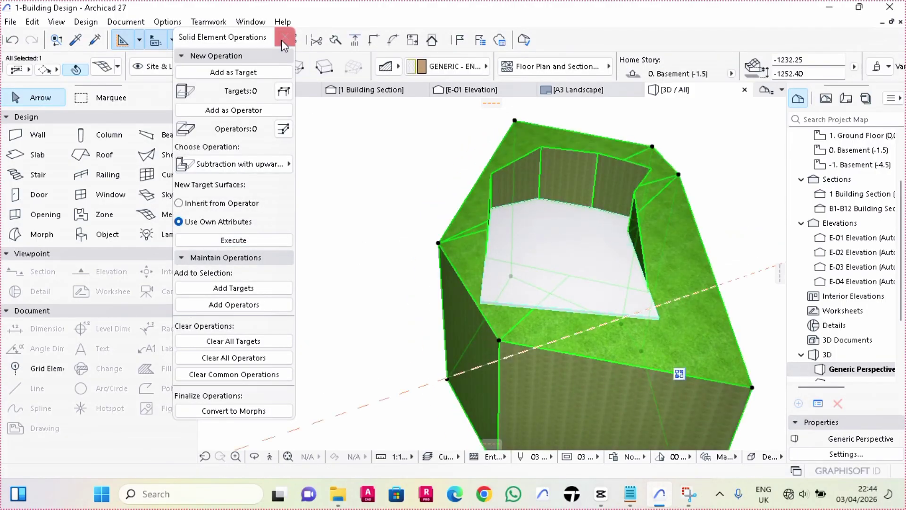
pyautogui.click(285, 38)
pyautogui.rightClick(397, 162)
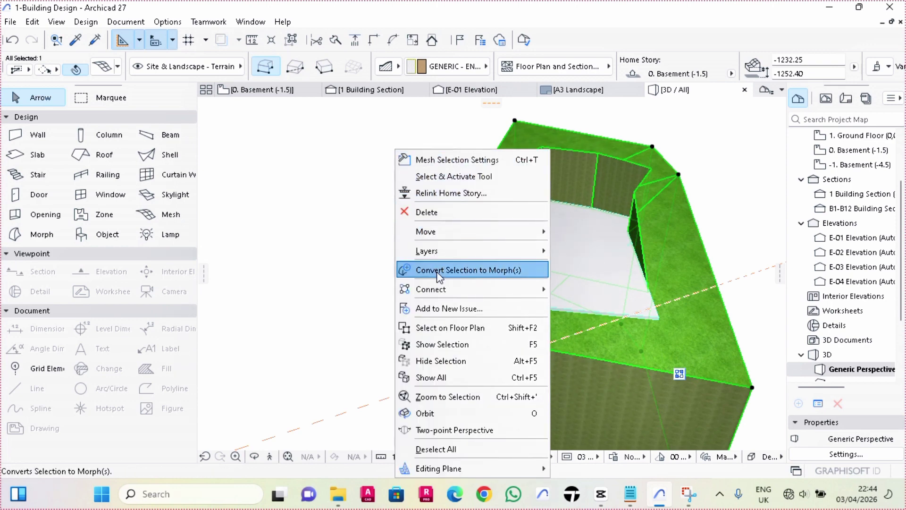
pyautogui.click(433, 413)
pyautogui.moveTo(570, 310)
pyautogui.mouseDown()
pyautogui.moveTo(622, 302)
pyautogui.moveTo(643, 282)
pyautogui.moveTo(522, 283)
pyautogui.moveTo(491, 253)
pyautogui.moveTo(370, 253)
pyautogui.moveTo(384, 304)
pyautogui.moveTo(496, 307)
pyautogui.moveTo(560, 295)
pyautogui.moveTo(370, 296)
pyautogui.moveTo(477, 307)
pyautogui.moveTo(608, 298)
pyautogui.moveTo(561, 295)
pyautogui.mouseUp()
pyautogui.press('Escape')
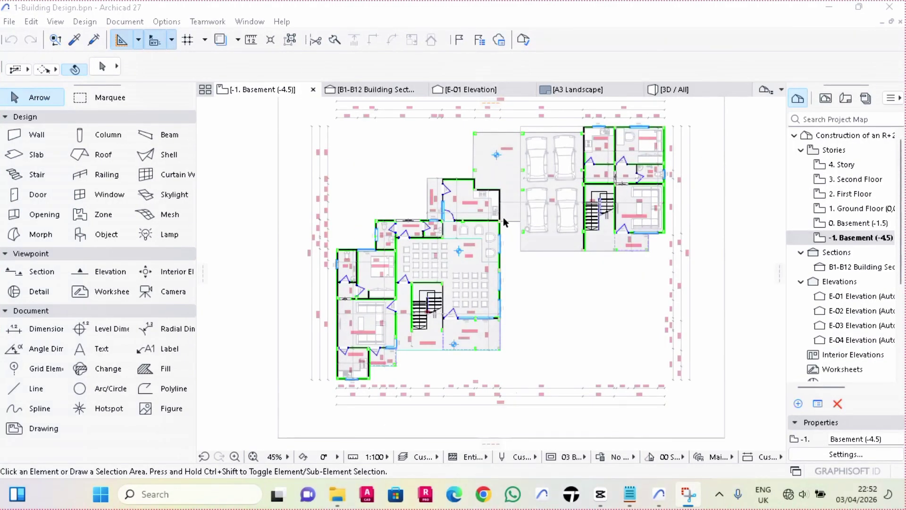
# Stretch the wall beneath the Bedroom on the 0. Basement (-1.5) storey to 3.80 m, reaching the column beside the Living Room.
pyautogui.scroll(2, 503, 217)
pyautogui.scroll(-2, 543, 307)
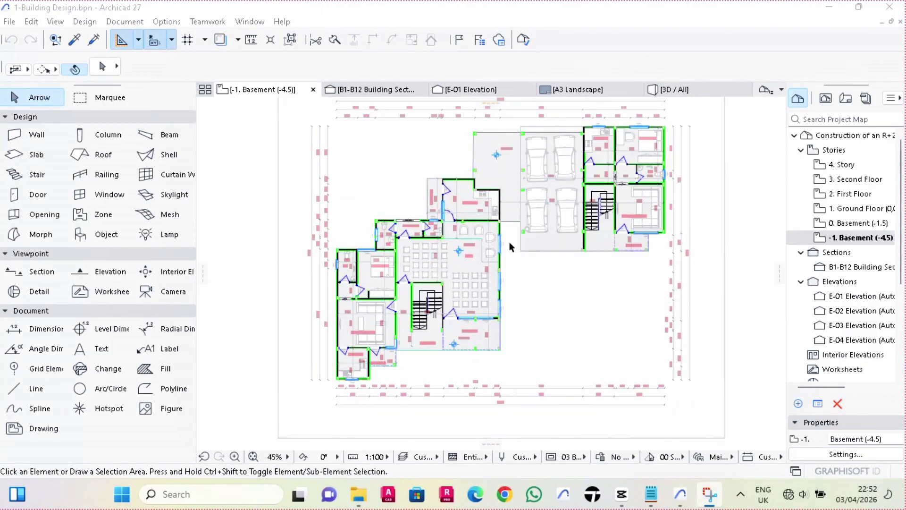
pyautogui.scroll(2, 503, 217)
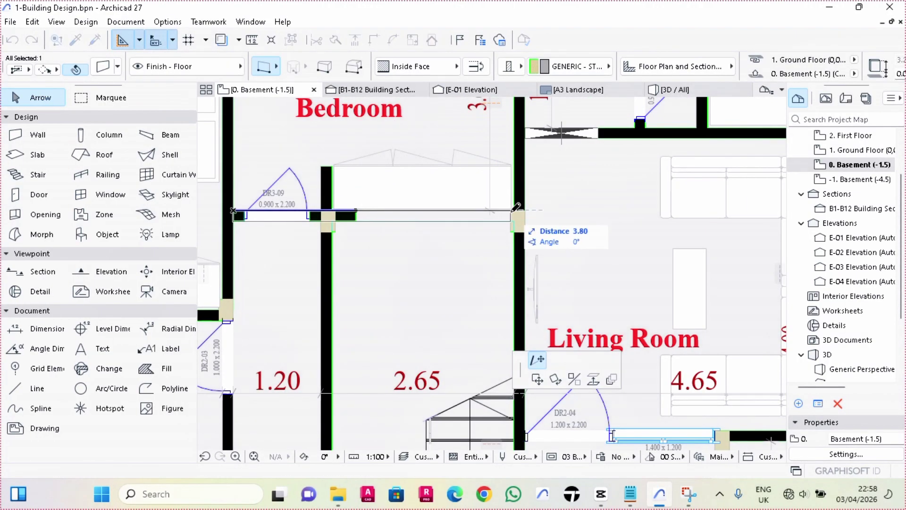
pyautogui.click(520, 213)
pyautogui.scroll(-3, 542, 226)
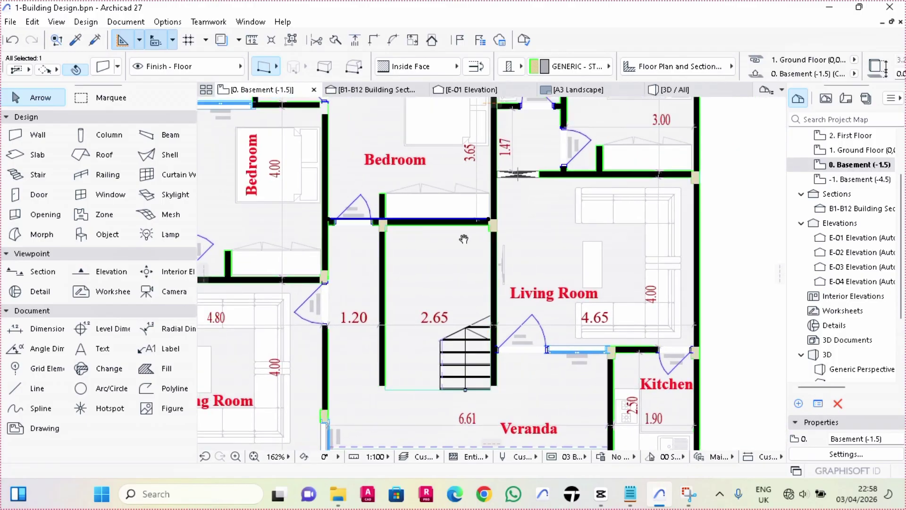
# Draw a short Structural - Bearing wall on the -1. Basement (-4.5) storey, from the outer corner column along the side of the open area beside the parking.
pyautogui.scroll(2, 565, 264)
pyautogui.scroll(2, 566, 268)
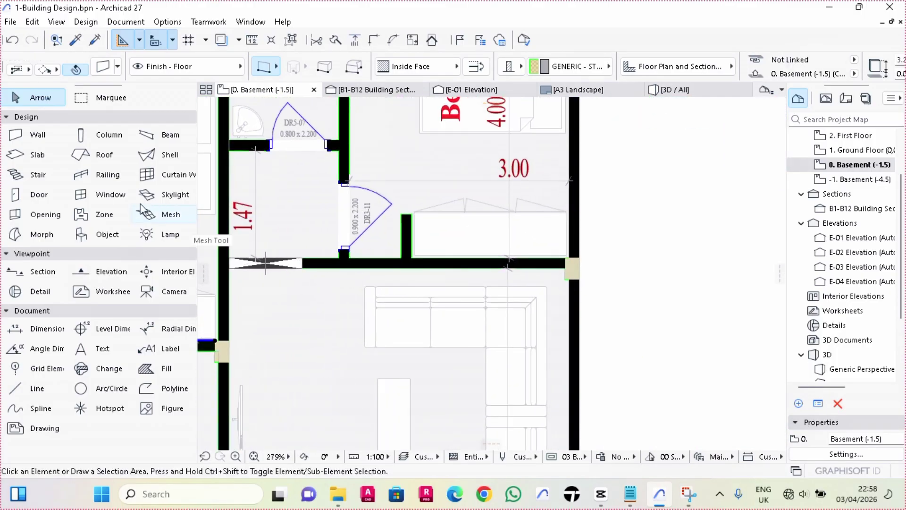
pyautogui.click(38, 135)
pyautogui.hotkey('ctrl', 'Down')
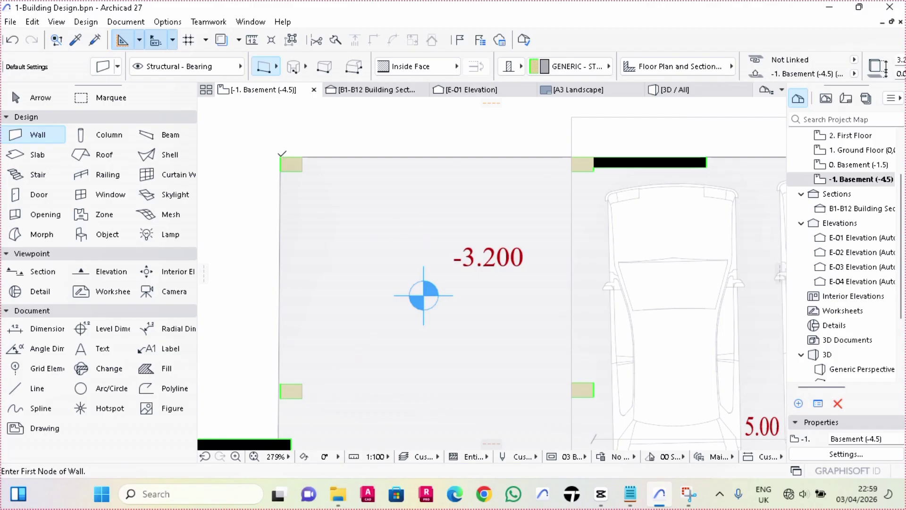
pyautogui.click(282, 156)
pyautogui.click(281, 220)
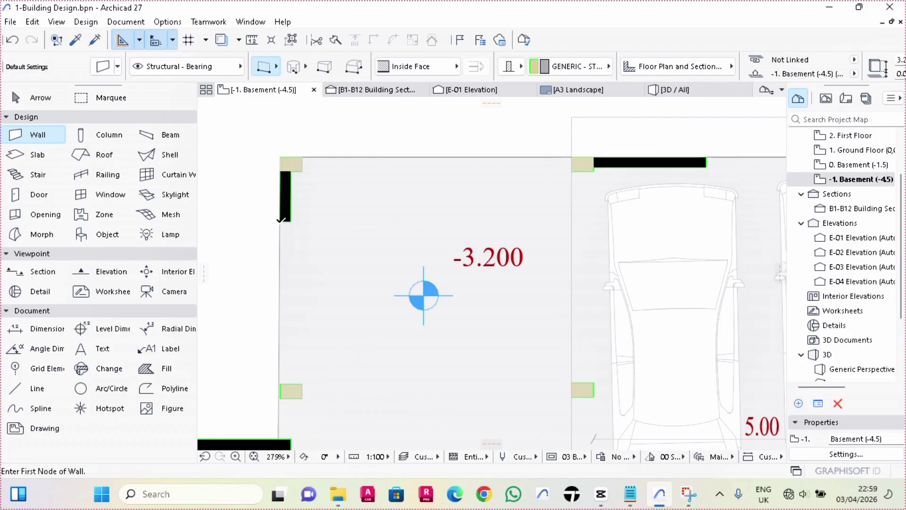
pyautogui.scroll(-2, 282, 219)
pyautogui.moveTo(281, 220); pyautogui.dragTo(260, 164, button='middle')
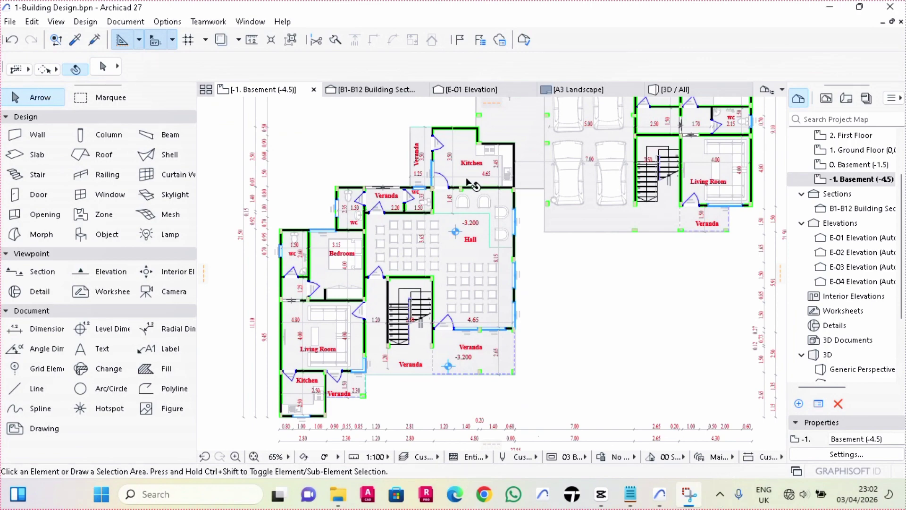
# Examine the room layout of the -1. Basement (-4.5) plan, including the hall, living room, kitchen, stairs and verandas.
pyautogui.scroll(5, 467, 197)
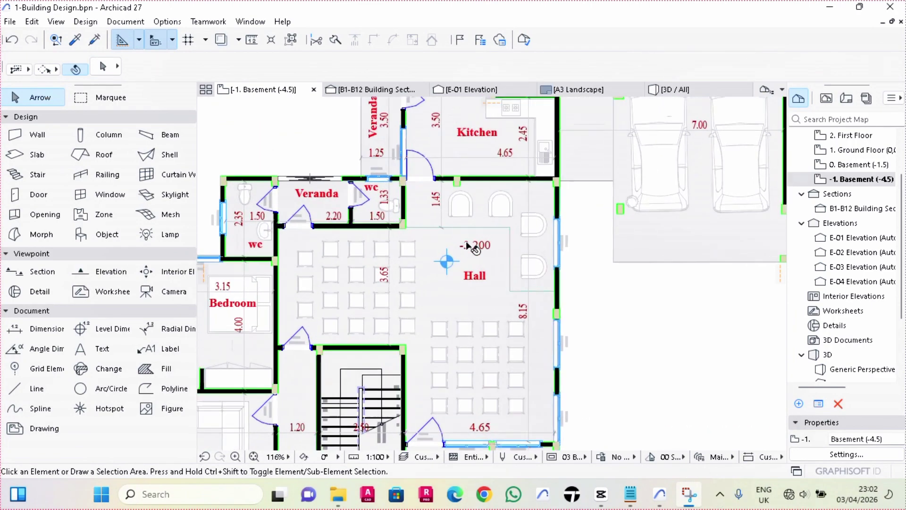
pyautogui.moveTo(469, 287); pyautogui.dragTo(543, 224, button='middle')
pyautogui.scroll(-3, 402, 327)
pyautogui.moveTo(478, 261)
pyautogui.mouseDown(button='middle')
pyautogui.moveTo(521, 234)
pyautogui.moveTo(476, 261)
pyautogui.mouseUp(button='middle')
pyautogui.scroll(5, 402, 347)
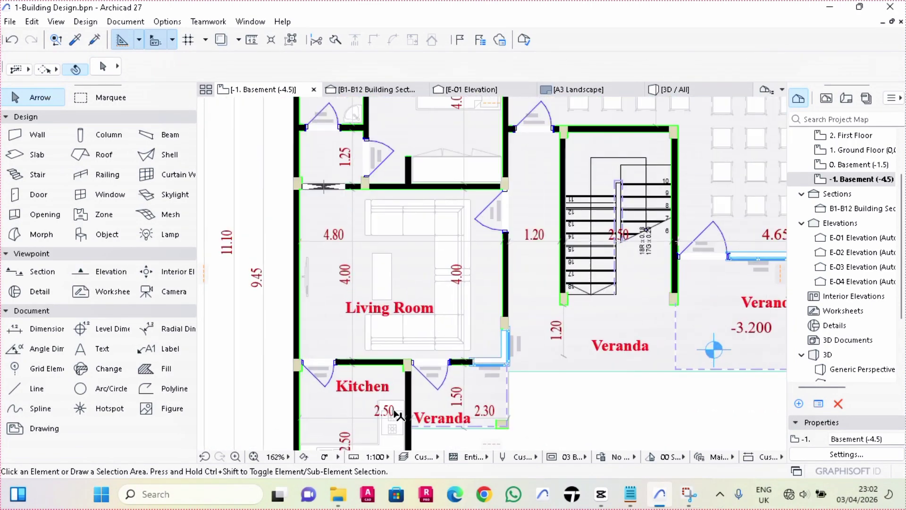
pyautogui.scroll(-2, 394, 381)
pyautogui.moveTo(409, 184); pyautogui.dragTo(409, 206, button='middle')
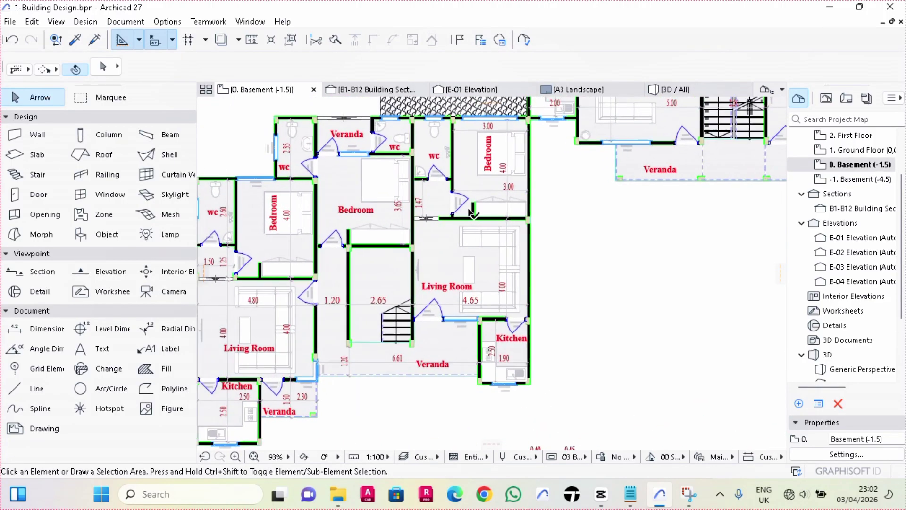
# Examine the room layout of the 0. Basement (-1.5) plan, including the bedrooms, living rooms, kitchens and stairwell.
pyautogui.scroll(2, 471, 216)
pyautogui.scroll(-2, 471, 220)
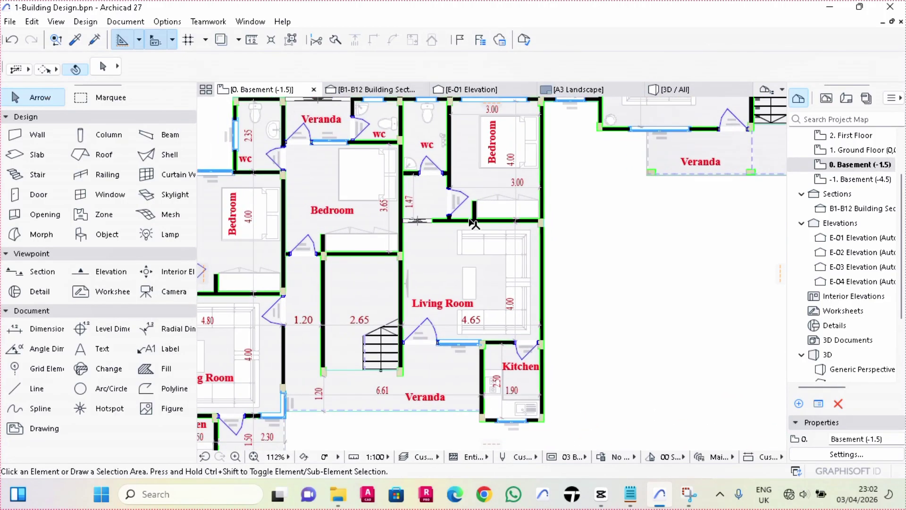
pyautogui.moveTo(376, 234); pyautogui.dragTo(491, 211, button='middle')
pyautogui.scroll(-1, 432, 279)
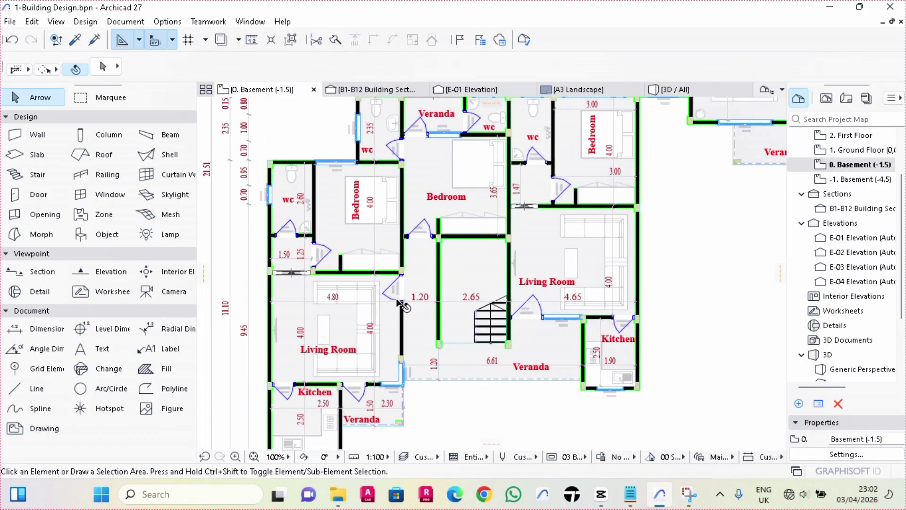
pyautogui.scroll(1, 400, 304)
pyautogui.scroll(-6, 394, 314)
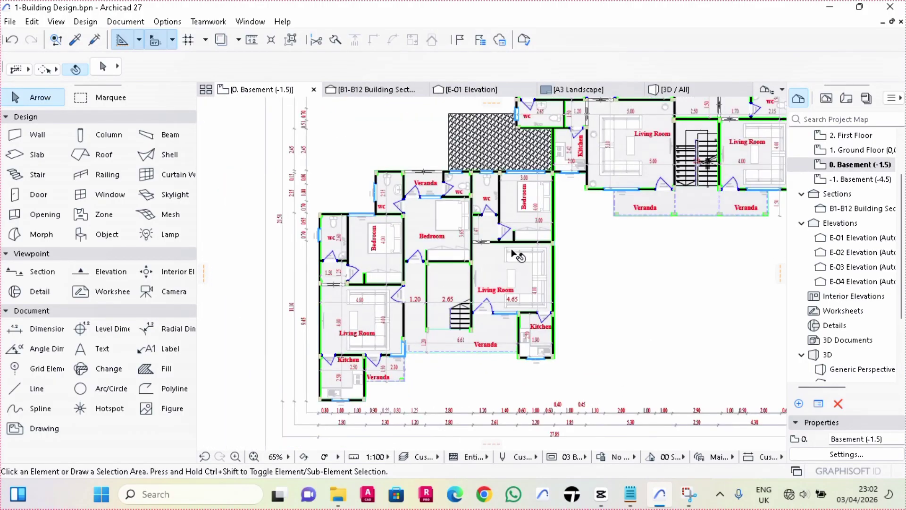
pyautogui.moveTo(512, 253); pyautogui.dragTo(411, 281, button='middle')
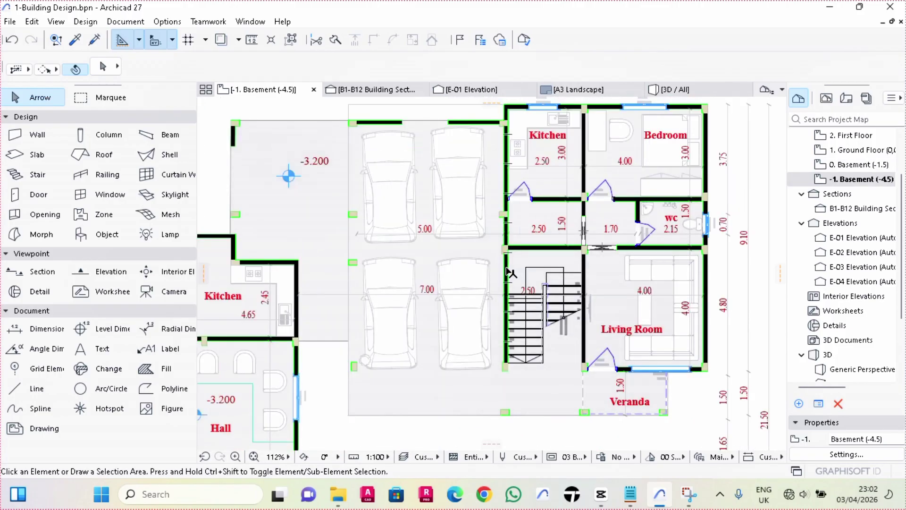
# Open the 0. Basement (-1.5) storey plan and look over its bedrooms, kitchens, living rooms, stairwell and the paved area between the blocks.
pyautogui.moveTo(509, 273); pyautogui.dragTo(448, 279, button='middle')
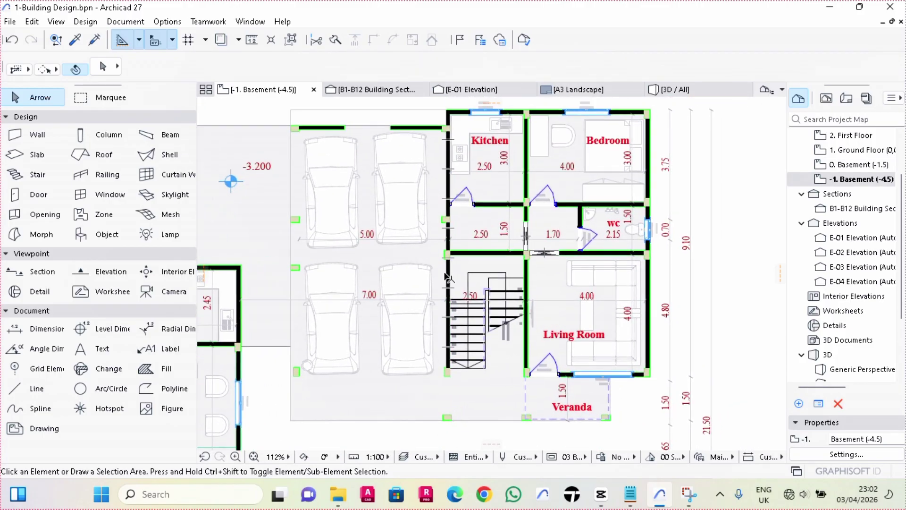
pyautogui.rightClick(277, 96)
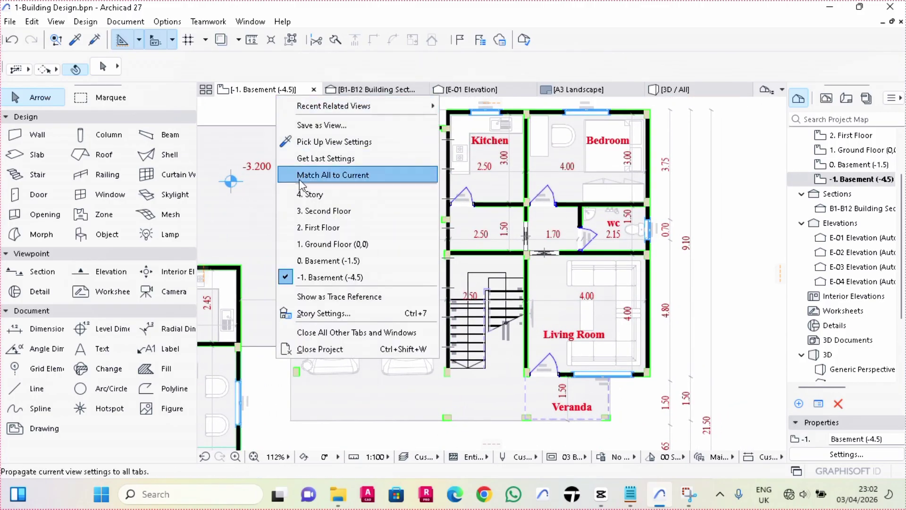
pyautogui.click(315, 261)
pyautogui.moveTo(316, 264); pyautogui.dragTo(415, 248, button='middle')
pyautogui.scroll(2, 439, 148)
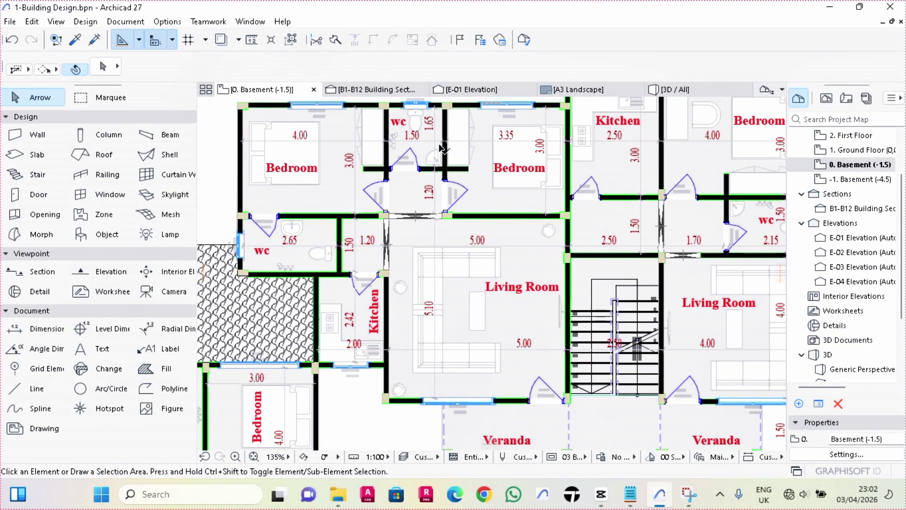
pyautogui.scroll(-2, 439, 147)
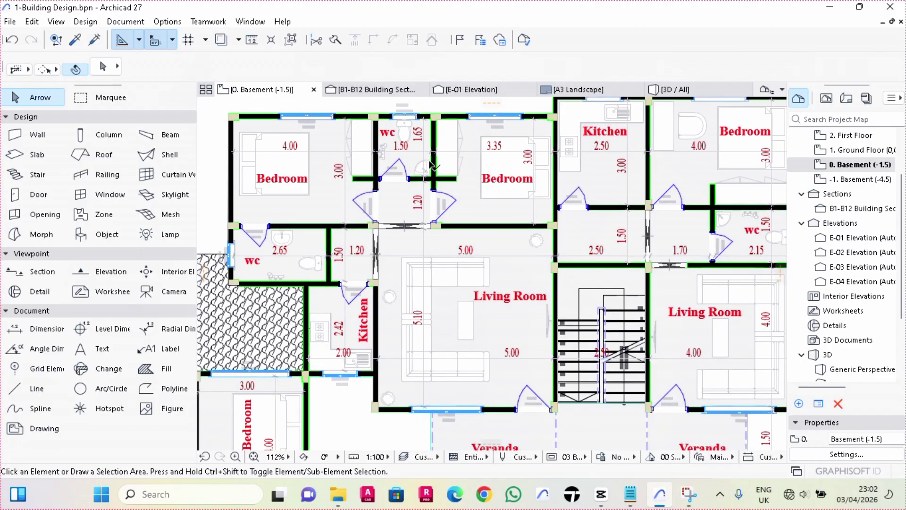
pyautogui.moveTo(465, 176); pyautogui.dragTo(329, 206, button='middle')
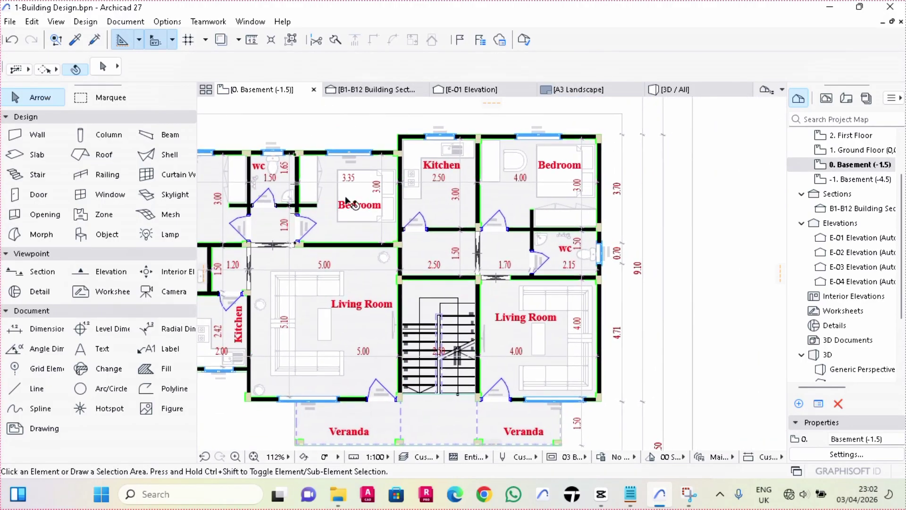
pyautogui.scroll(1, 377, 203)
pyautogui.scroll(1, 378, 204)
pyautogui.scroll(-3, 382, 207)
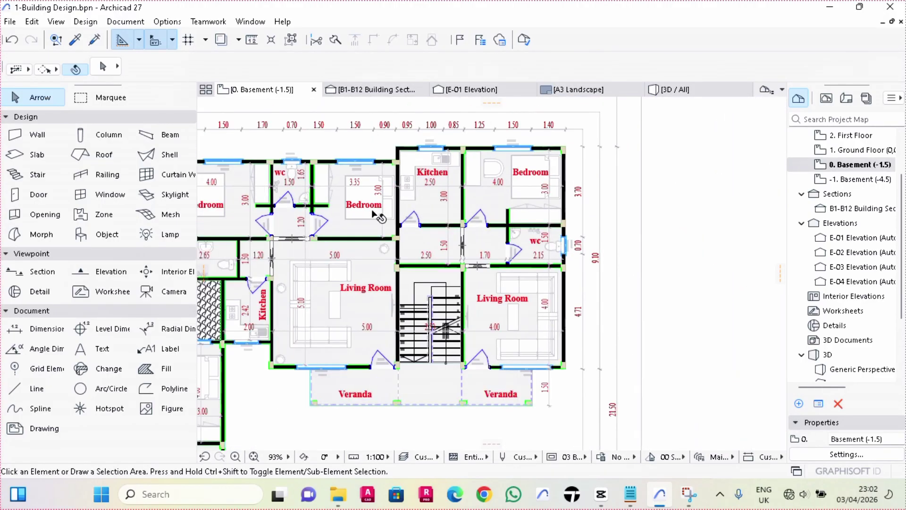
pyautogui.scroll(-1, 357, 236)
pyautogui.moveTo(356, 236); pyautogui.dragTo(475, 202, button='middle')
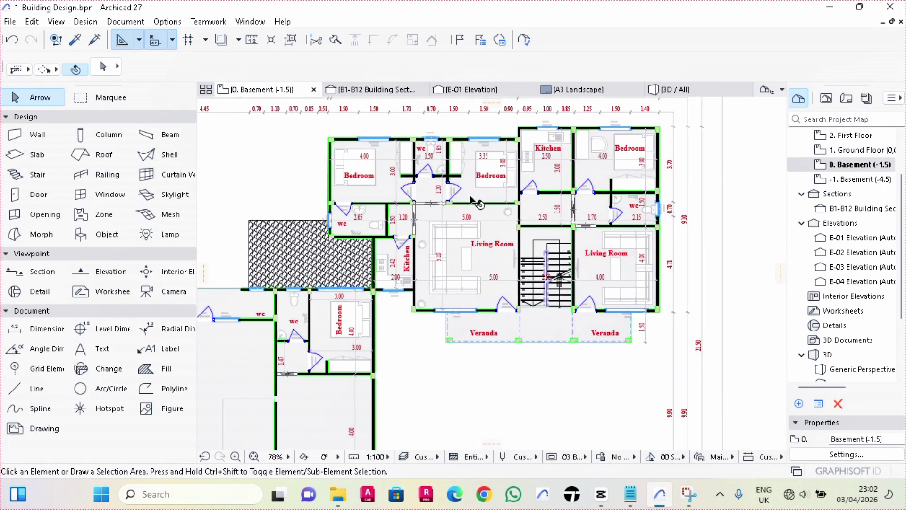
pyautogui.rightClick(269, 92)
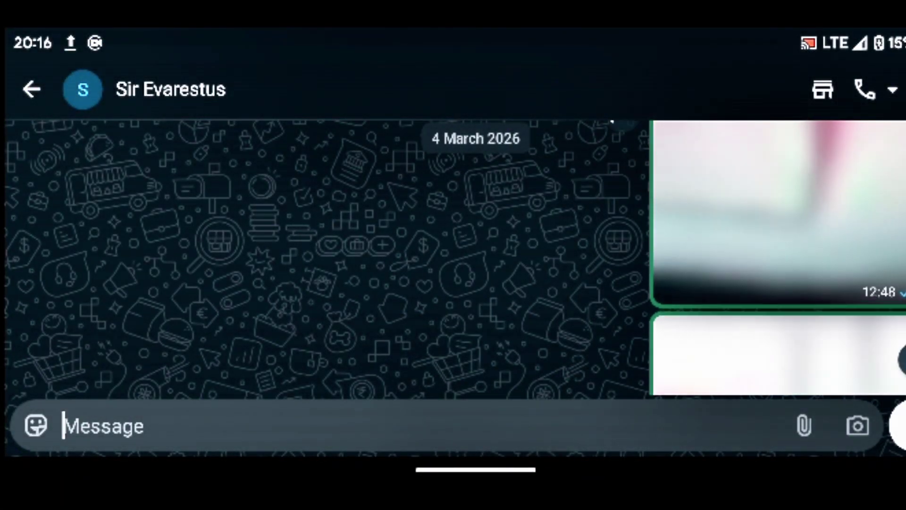
# In the WhatsApp conversation, review the shared plan images and view the one with an arrow marking the Living Room corner by the Veranda.
pyautogui.scroll(-10, 476, 257)
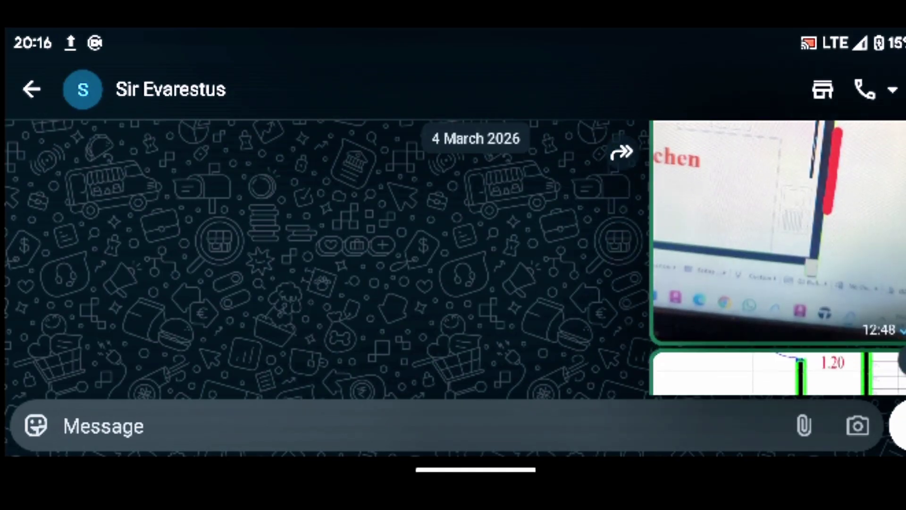
pyautogui.scroll(5, 476, 257)
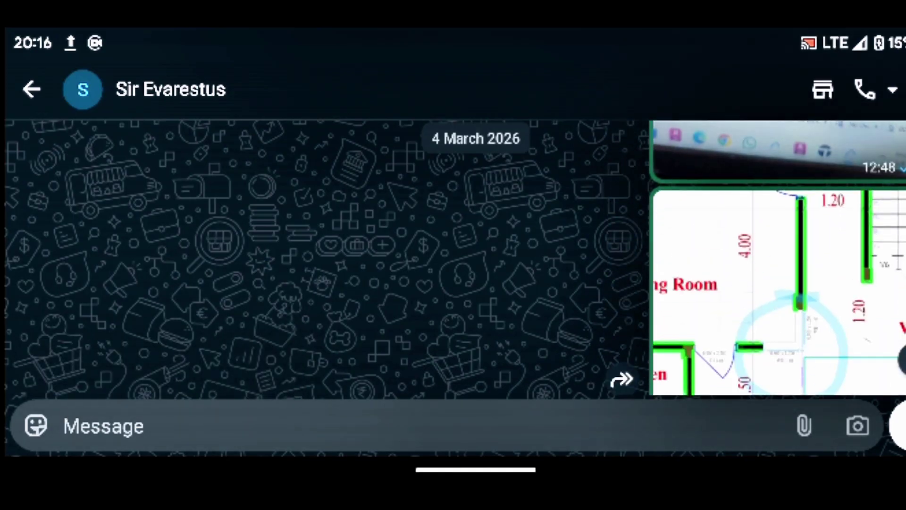
pyautogui.click(779, 283)
pyautogui.moveTo(2, 177); pyautogui.dragTo(71, 177)
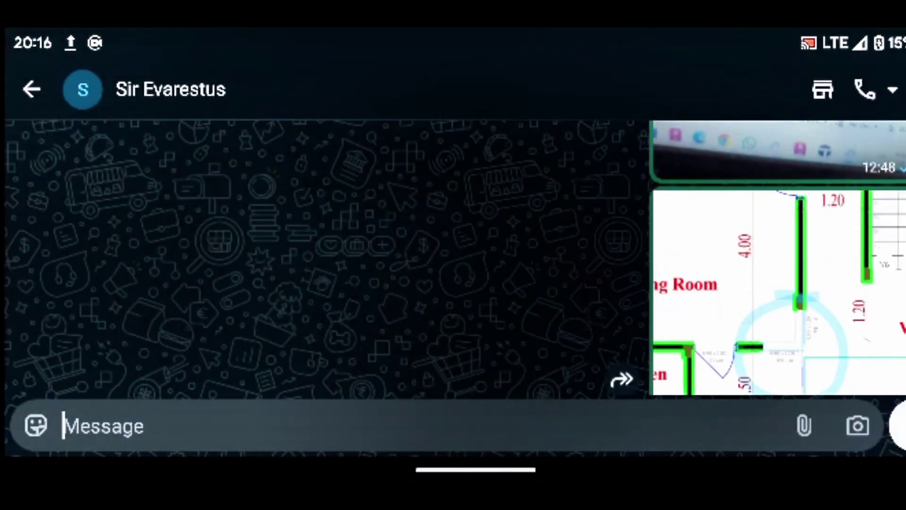
pyautogui.scroll(-10, 476, 257)
pyautogui.click(163, 257)
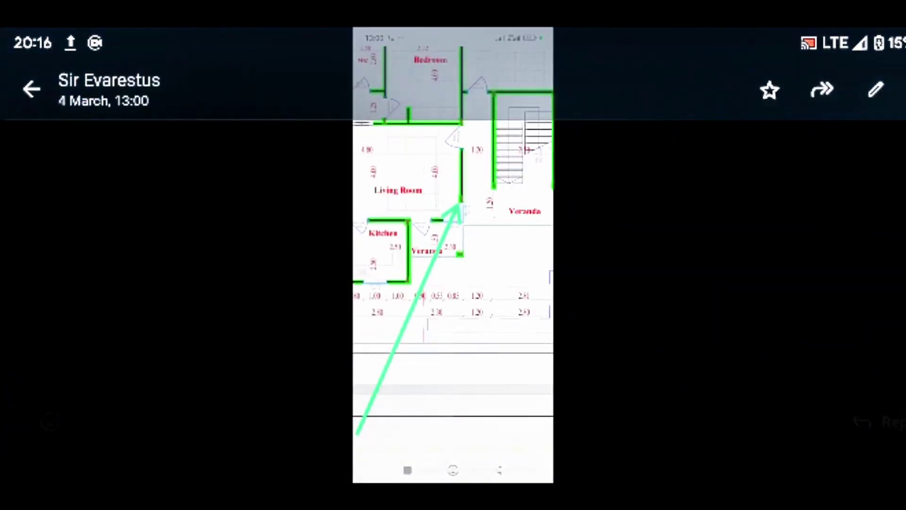
pyautogui.click(453, 255)
pyautogui.moveTo(3, 177); pyautogui.dragTo(71, 177)
# Find the Architectural.pdf file shared on 8 March 2026 in the conversation and open it.
pyautogui.scroll(-10, 453, 257)
pyautogui.scroll(-10, 453, 257)
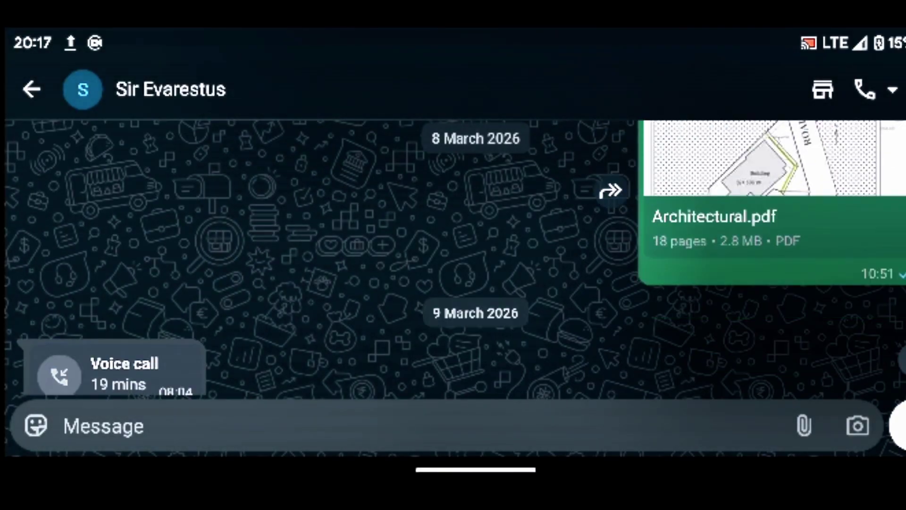
pyautogui.scroll(4, 453, 257)
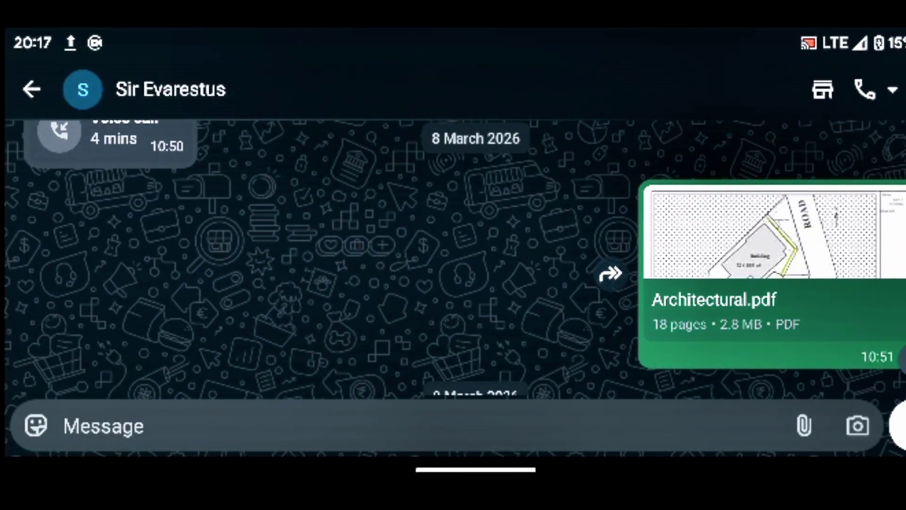
pyautogui.click(769, 264)
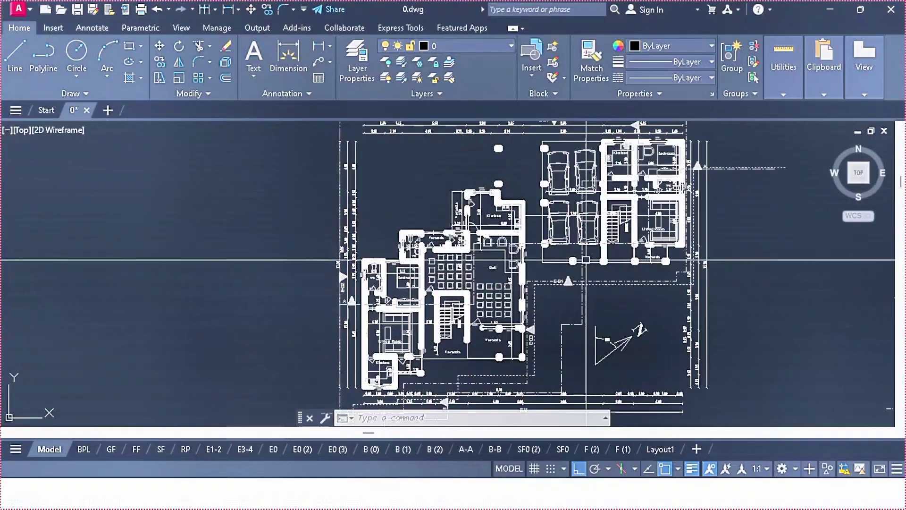
# Switch to 0.dwg in AutoCAD and examine the parking, staircase and Living Room area of the floor plan in model space.
pyautogui.scroll(5, 594, 316)
pyautogui.scroll(2, 653, 186)
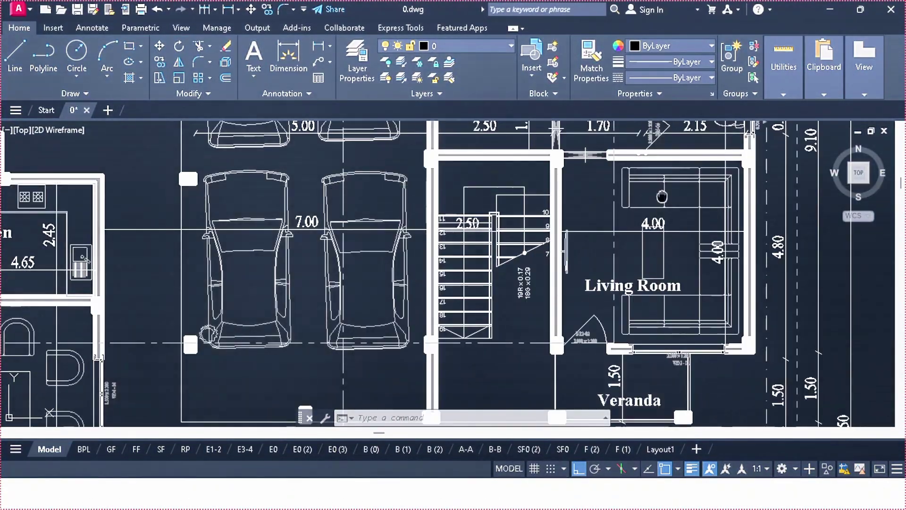
pyautogui.moveTo(661, 197); pyautogui.dragTo(627, 230, button='middle')
pyautogui.scroll(2, 587, 256)
# Review the A-A section layout with its floors and roof structure, and view the B-B section layout.
pyautogui.click(466, 449)
pyautogui.scroll(2, 417, 197)
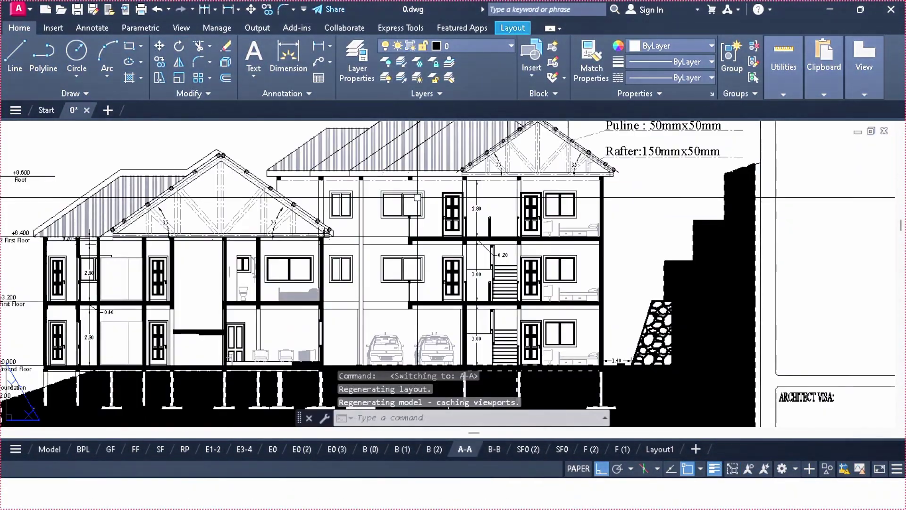
pyautogui.click(494, 449)
pyautogui.moveTo(615, 290); pyautogui.dragTo(614, 321, button='middle')
# Return to model space and view the building elevations.
pyautogui.click(49, 449)
pyautogui.scroll(-4, 514, 332)
pyautogui.moveTo(515, 332); pyautogui.dragTo(127, 349, button='middle')
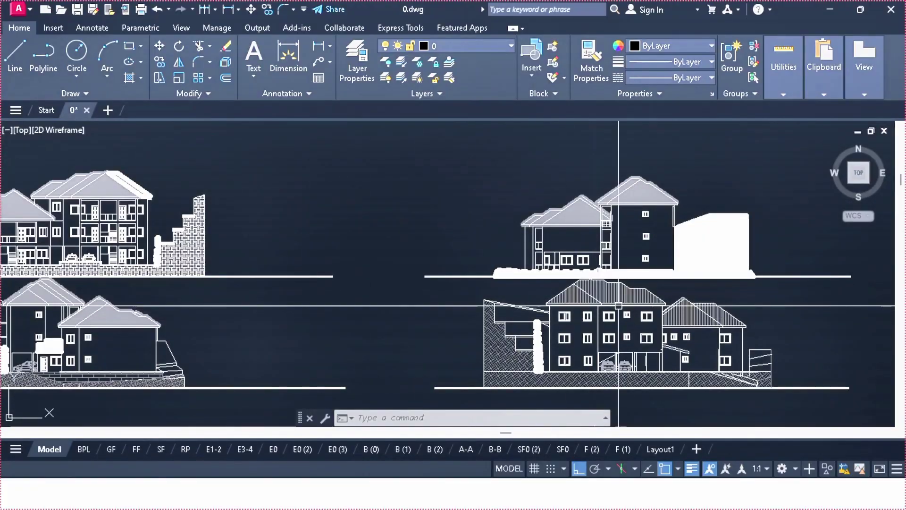
# View the B (0) layout and examine the electrical wiring plan and its symbol legend on the E0 (2) layout.
pyautogui.click(371, 449)
pyautogui.click(302, 449)
pyautogui.scroll(3, 451, 245)
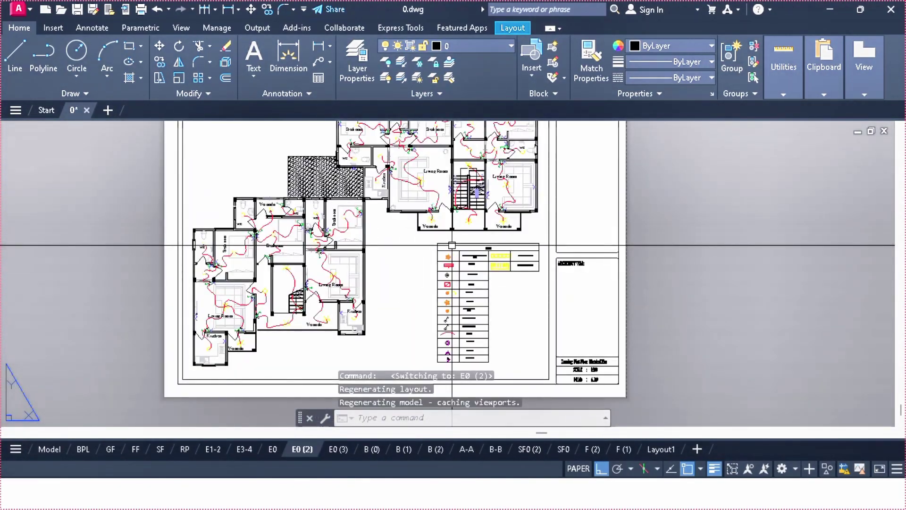
pyautogui.scroll(2, 451, 245)
pyautogui.scroll(3, 443, 283)
pyautogui.moveTo(452, 319)
pyautogui.mouseDown(button='middle')
pyautogui.moveTo(535, 287)
pyautogui.moveTo(572, 227)
pyautogui.mouseUp(button='middle')
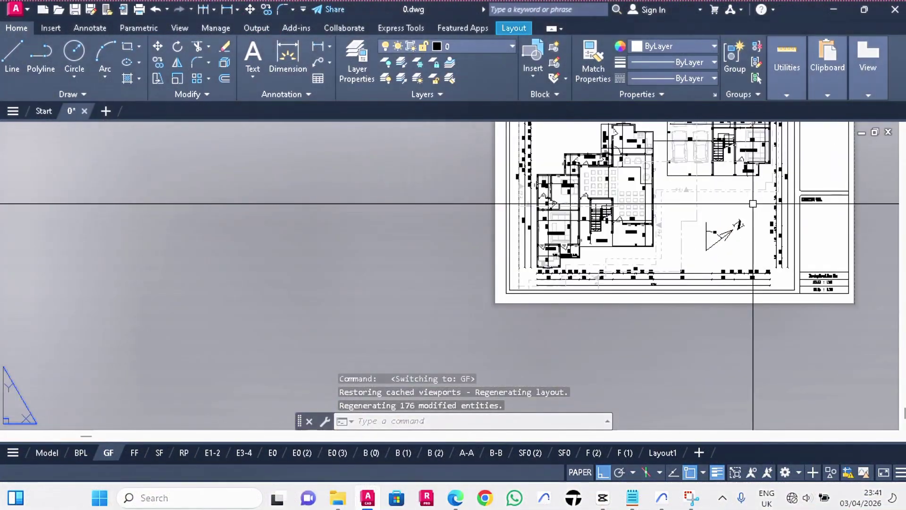
# Examine the ground floor plan on the GF layout, including the doors and windows by the Veranda, the stairs, the dimensions and the title block.
pyautogui.scroll(5, 752, 199)
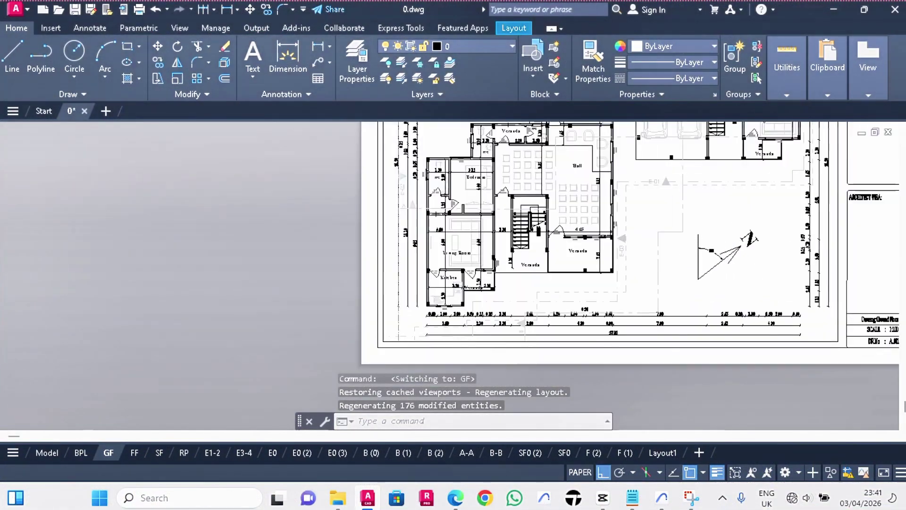
pyautogui.scroll(6, 591, 275)
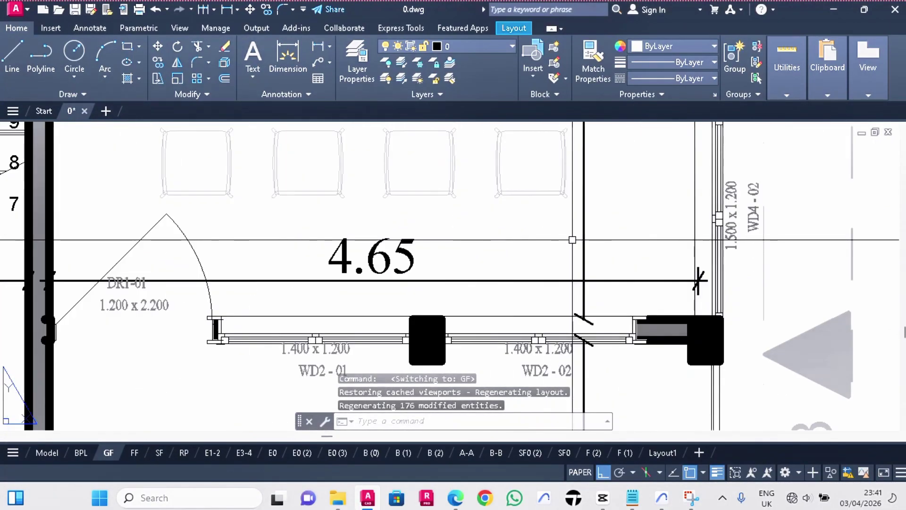
pyautogui.scroll(-8, 560, 284)
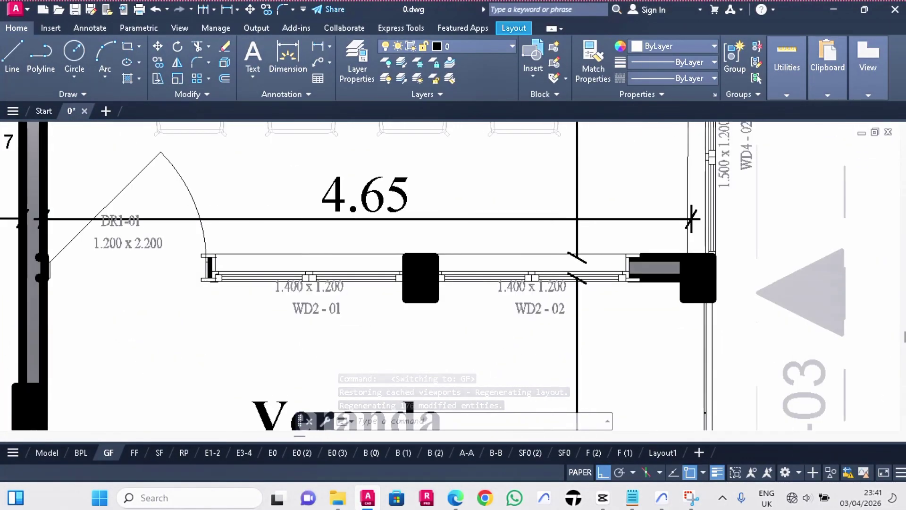
pyautogui.scroll(5, 380, 261)
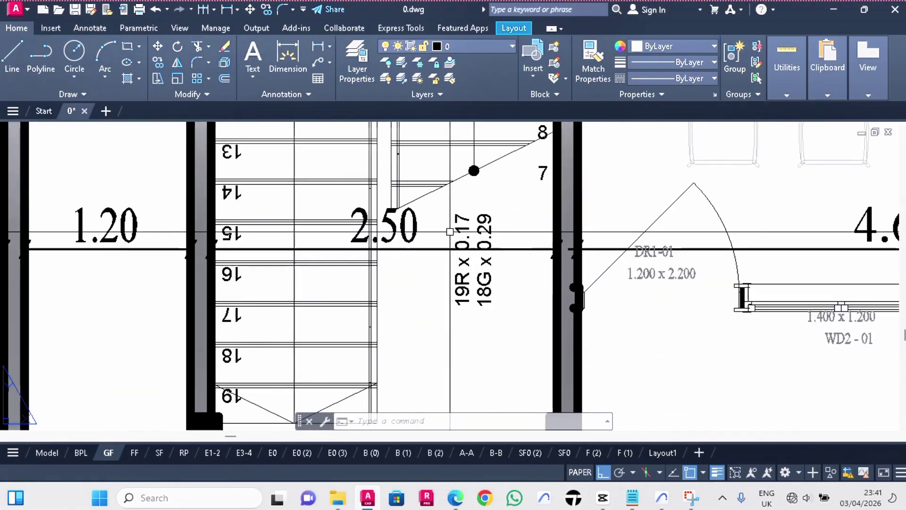
pyautogui.scroll(-8, 539, 213)
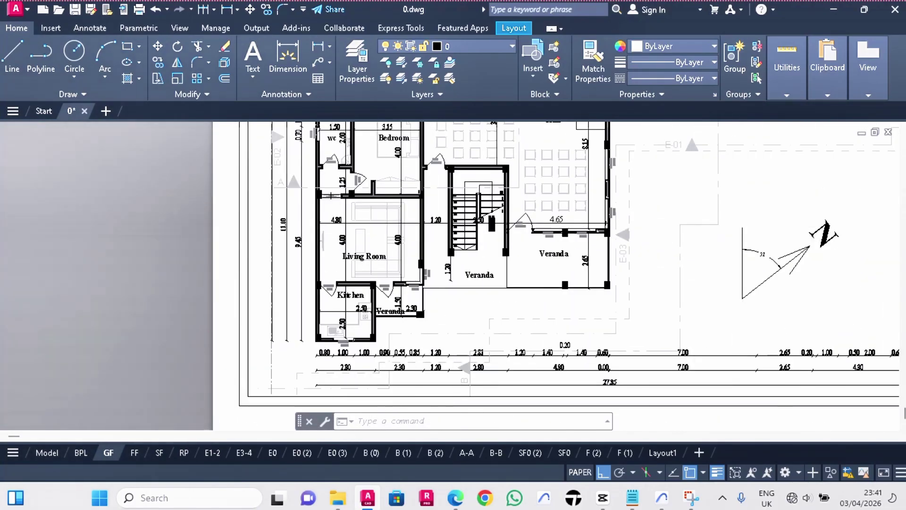
pyautogui.scroll(4, 384, 243)
pyautogui.scroll(-2, 391, 245)
pyautogui.scroll(-5, 604, 247)
pyautogui.scroll(5, 639, 277)
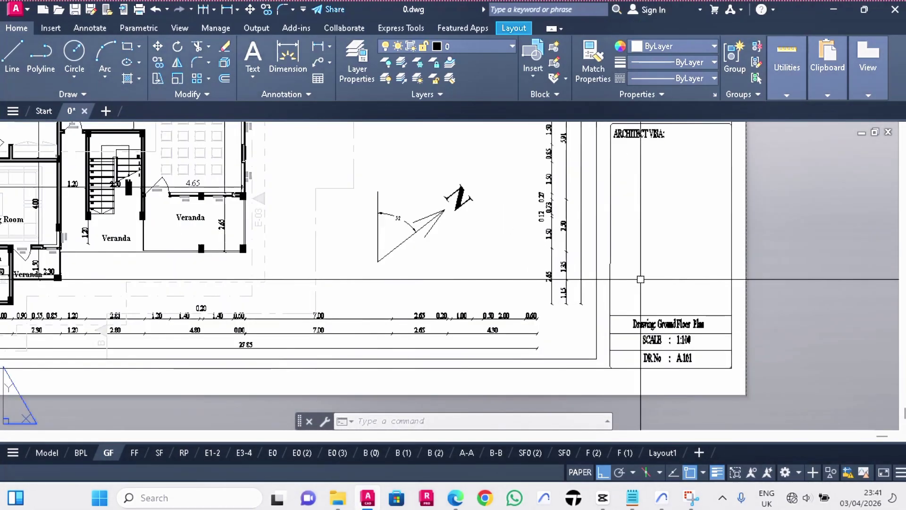
# Review the building sections on the B-B and A-A layouts.
pyautogui.click(496, 452)
pyautogui.moveTo(469, 303); pyautogui.dragTo(544, 222, button='middle')
pyautogui.click(464, 453)
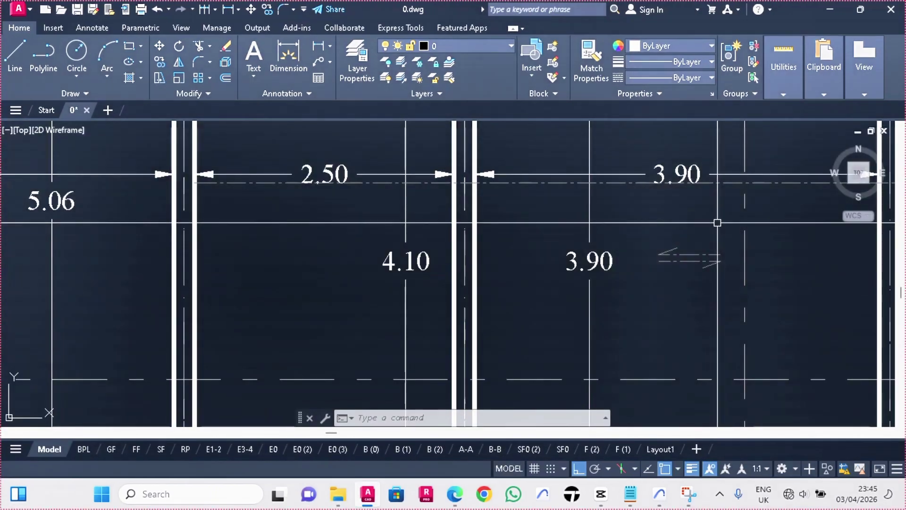
# Examine the structural foundation plan in model space, including the P2 footings, GBe:20x30 ground beams and their dimensions.
pyautogui.scroll(-5, 717, 218)
pyautogui.scroll(5, 627, 268)
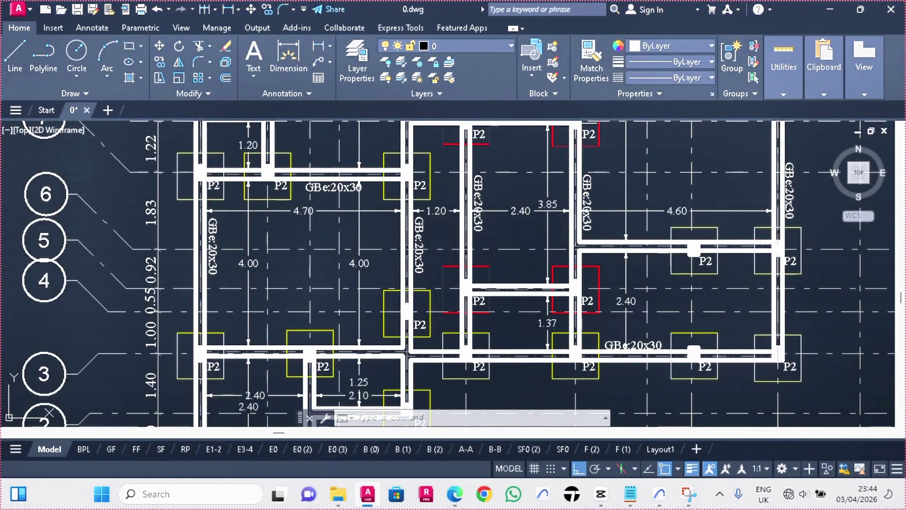
pyautogui.scroll(-4, 495, 264)
pyautogui.scroll(5, 494, 265)
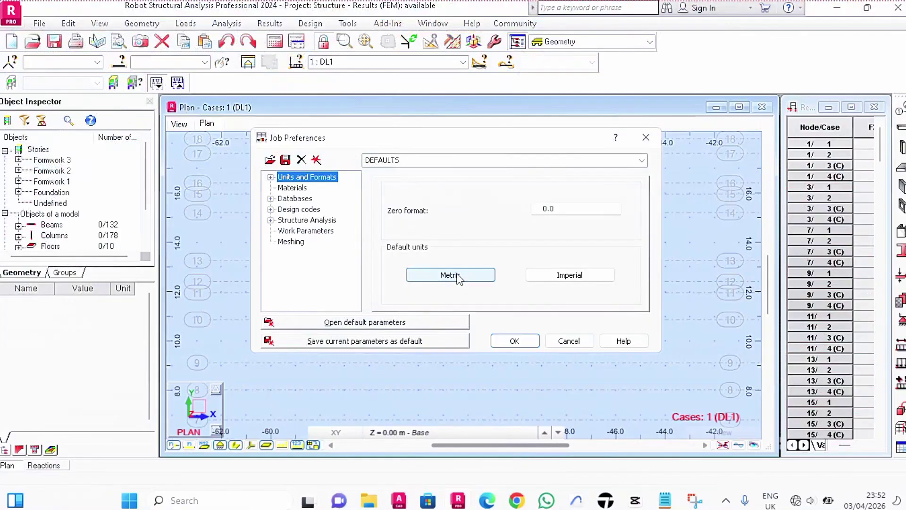
# In Robot Structural Analysis, change all job units to metric, select BAEL 91 mod. 99 for RC structures and open the geotechnical code choices.
pyautogui.click(456, 276)
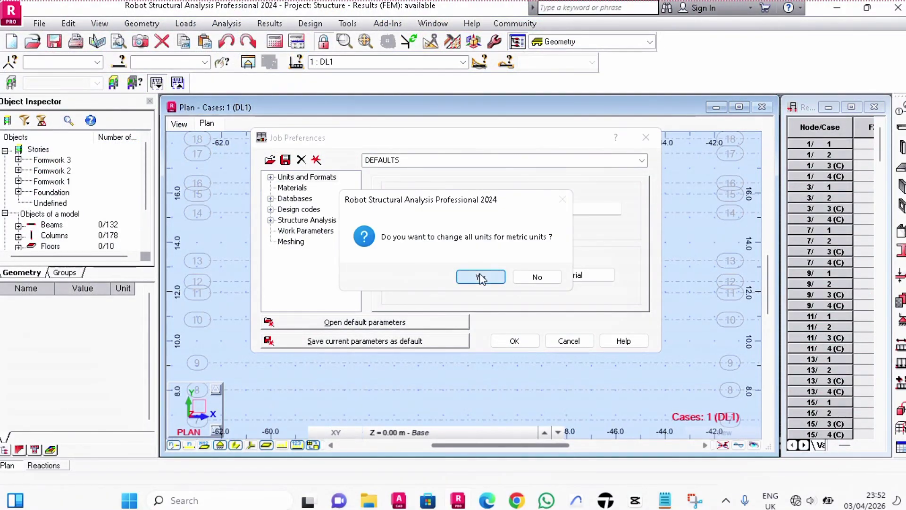
pyautogui.click(481, 277)
pyautogui.click(295, 187)
pyautogui.click(614, 255)
pyautogui.click(548, 265)
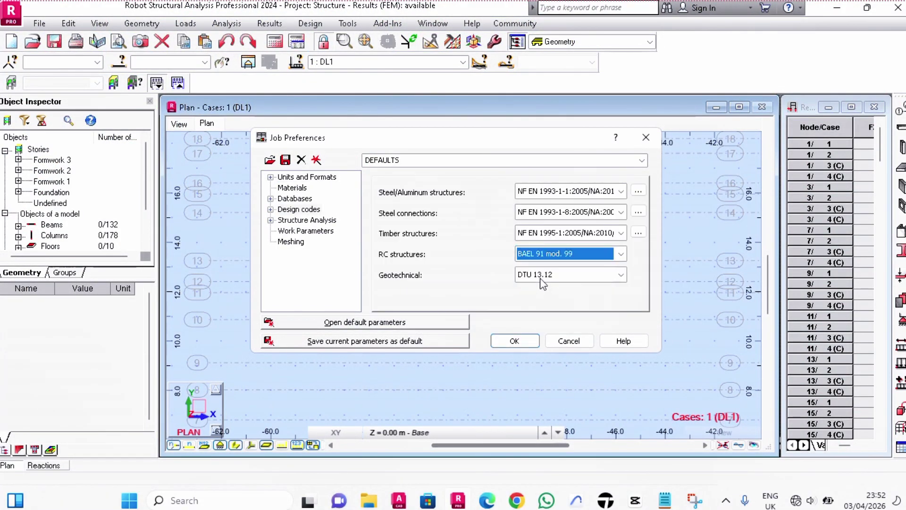
pyautogui.click(613, 271)
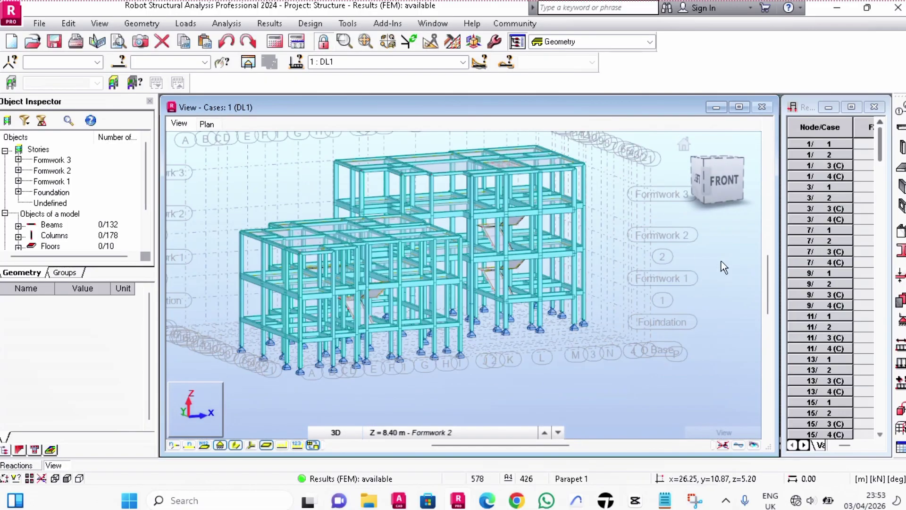
# Orbit the 3D structural frame, display the DL1 load symbols with their values, and inspect them closely on the beams.
pyautogui.rightClick(721, 262)
pyautogui.click(702, 316)
pyautogui.moveTo(683, 305)
pyautogui.mouseDown()
pyautogui.moveTo(553, 319)
pyautogui.moveTo(601, 322)
pyautogui.moveTo(573, 319)
pyautogui.mouseUp()
pyautogui.click(282, 445)
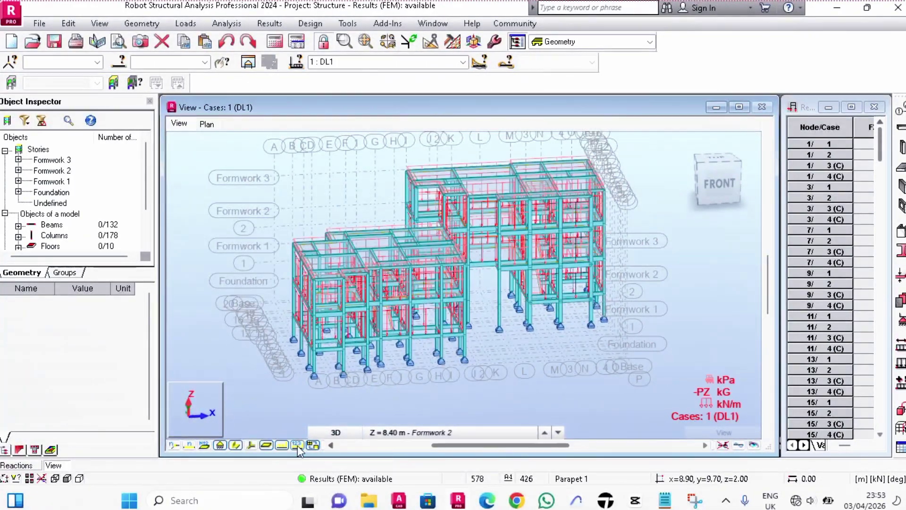
pyautogui.click(297, 445)
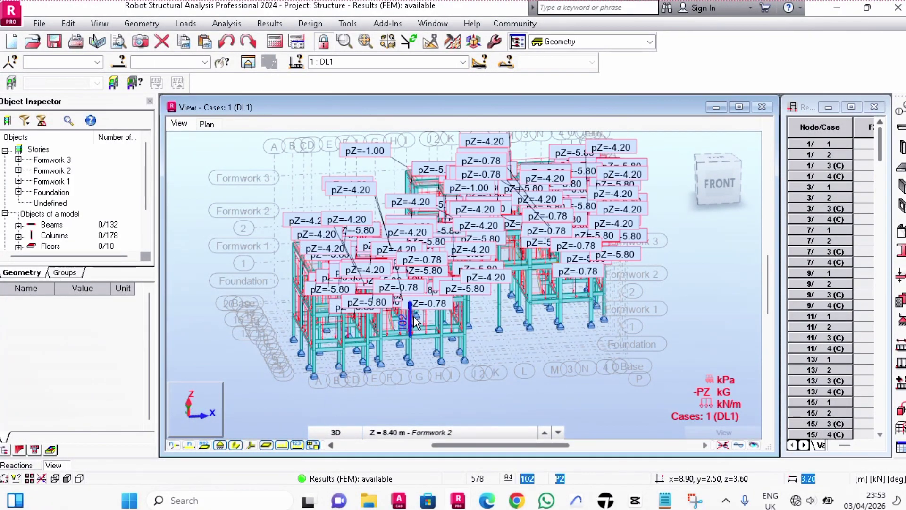
pyautogui.scroll(10, 415, 322)
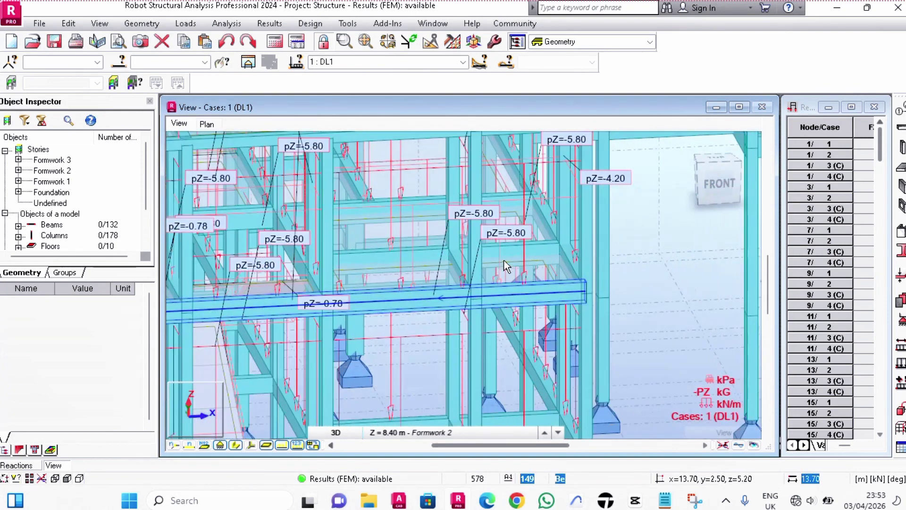
# Examine the final reinforcement drawing of foundation column P1, covering section A-A, the bar schedule and the elevation with its stirrup spacing.
pyautogui.scroll(5, 506, 266)
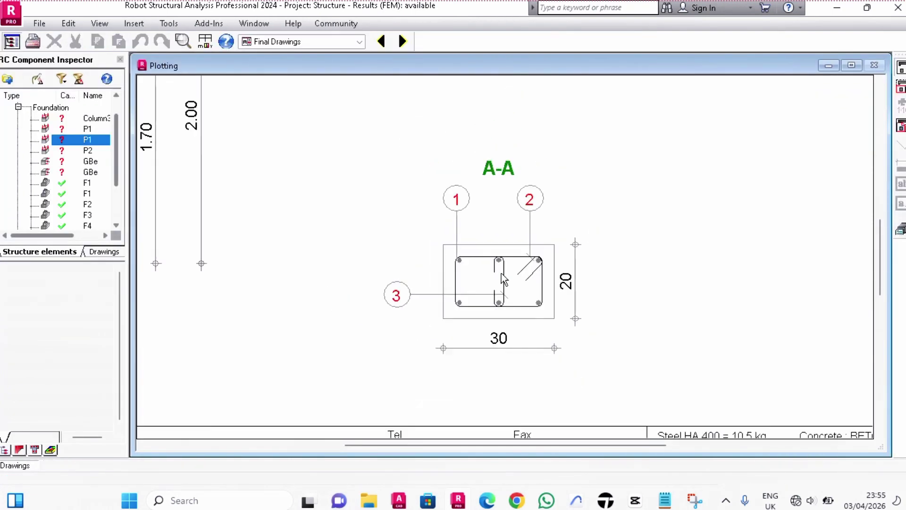
pyautogui.scroll(3, 504, 279)
pyautogui.scroll(-1, 466, 329)
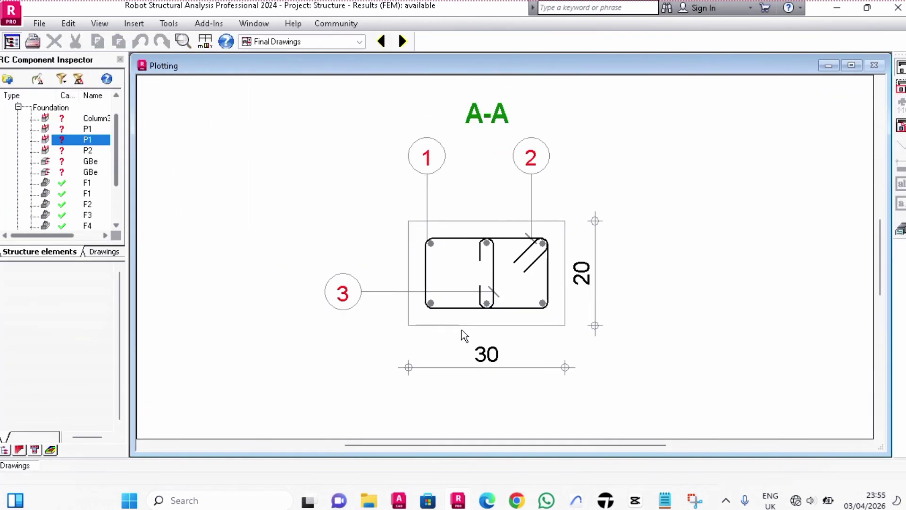
pyautogui.scroll(-3, 461, 329)
pyautogui.scroll(4, 599, 105)
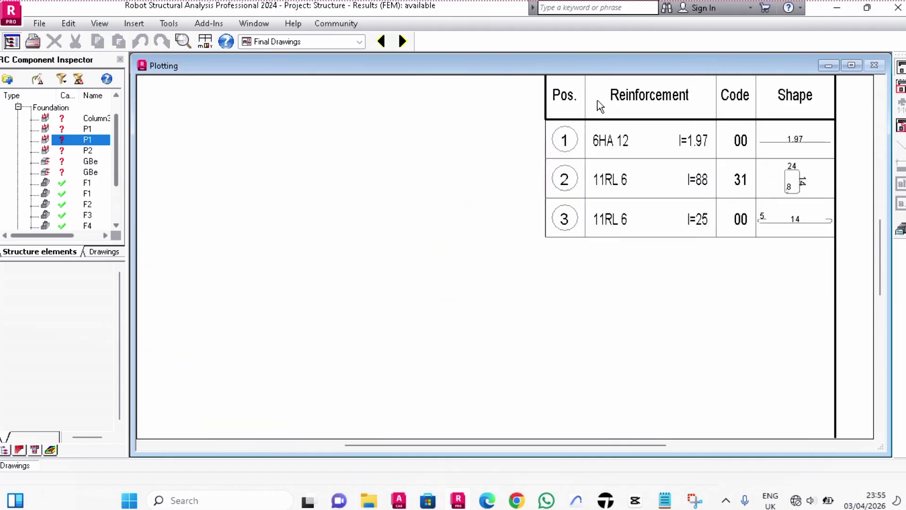
pyautogui.scroll(2, 599, 105)
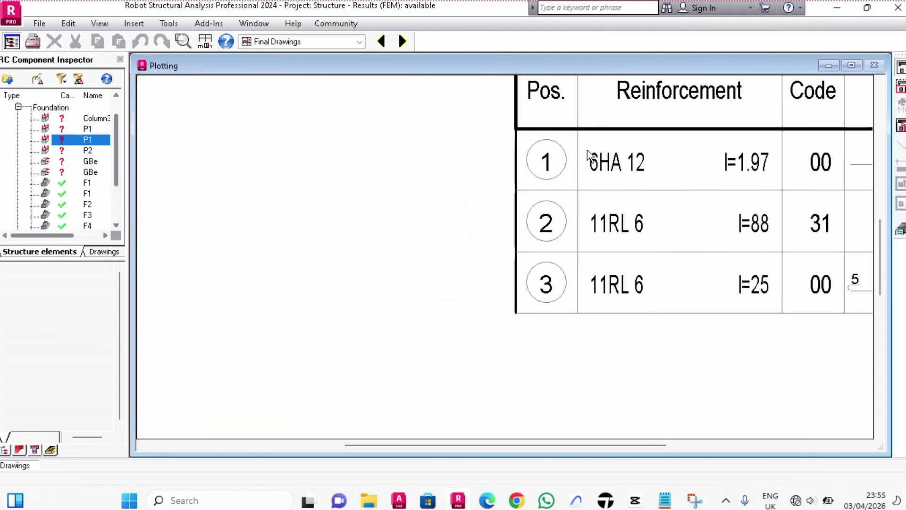
pyautogui.scroll(-5, 571, 254)
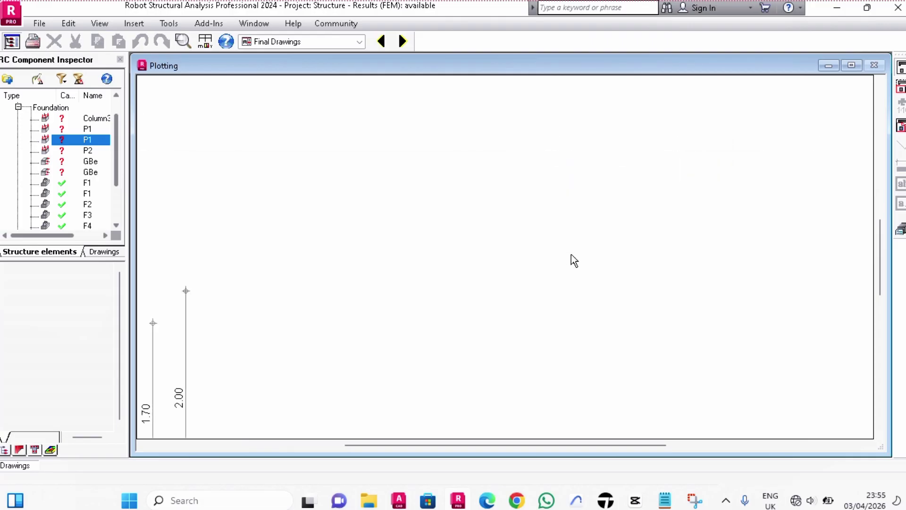
pyautogui.scroll(3, 249, 412)
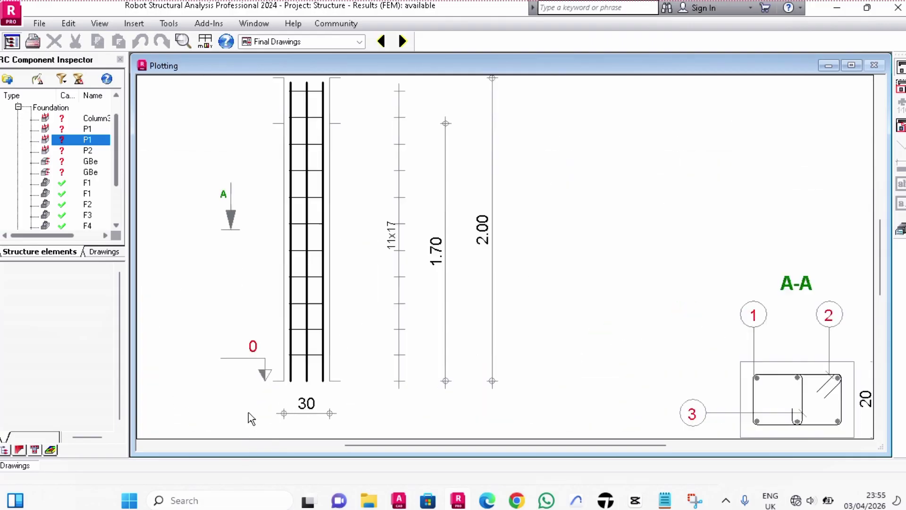
pyautogui.scroll(-1, 248, 412)
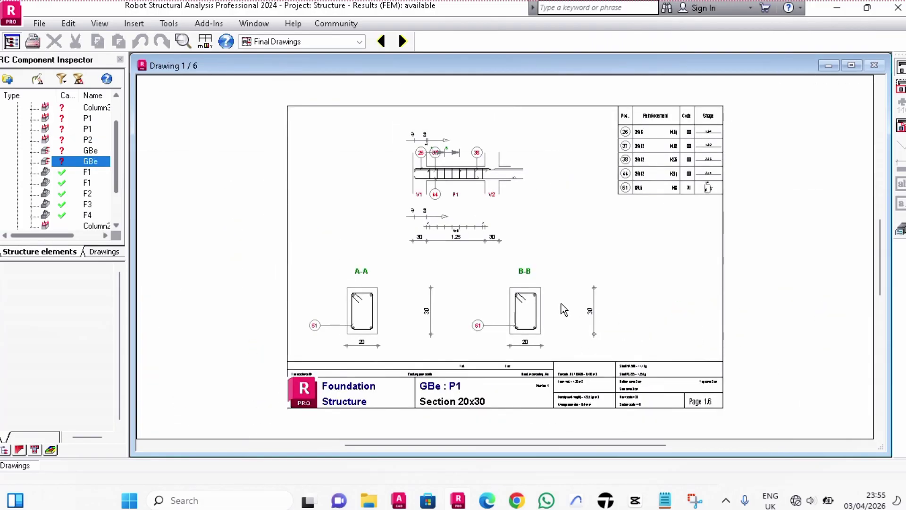
# Examine the final drawings of foundation ground beam GBe and Formwork 2 beam Be, covering their B-B sections and Be's reinforcement table.
pyautogui.scroll(5, 533, 360)
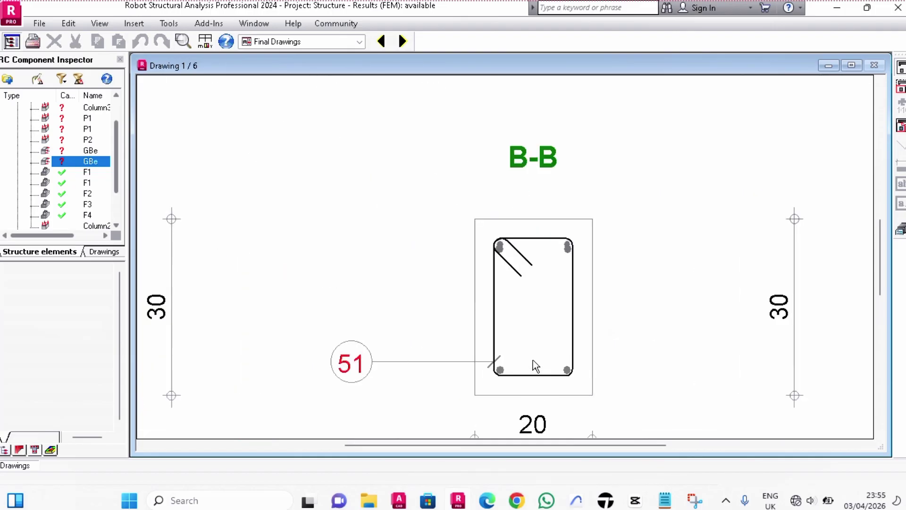
pyautogui.scroll(-4, 542, 333)
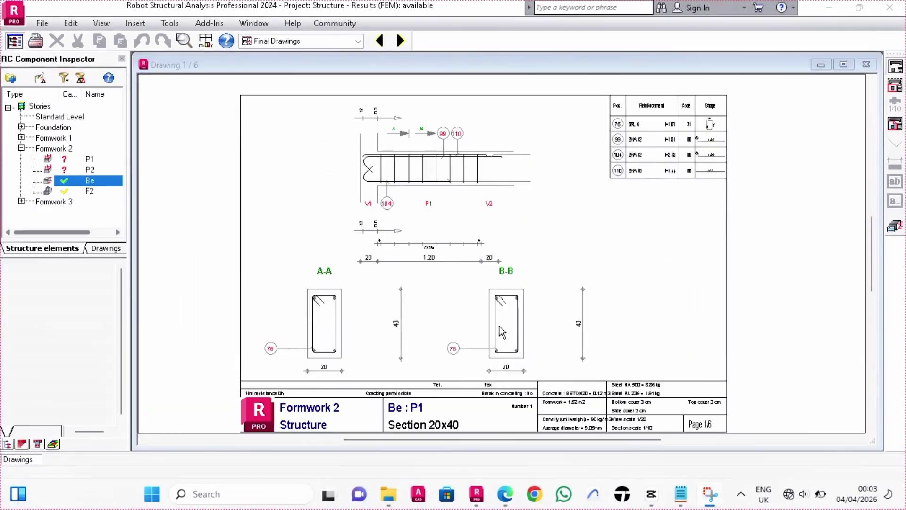
pyautogui.scroll(5, 503, 332)
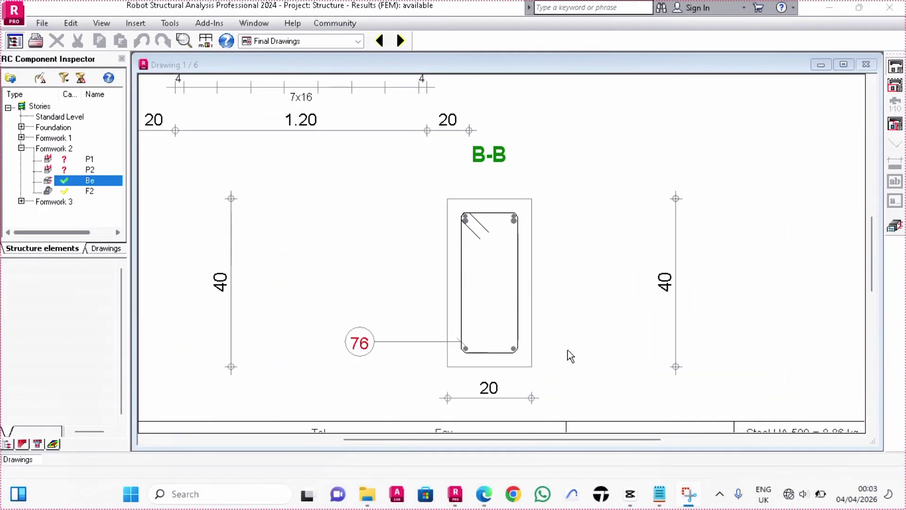
pyautogui.scroll(-4, 560, 349)
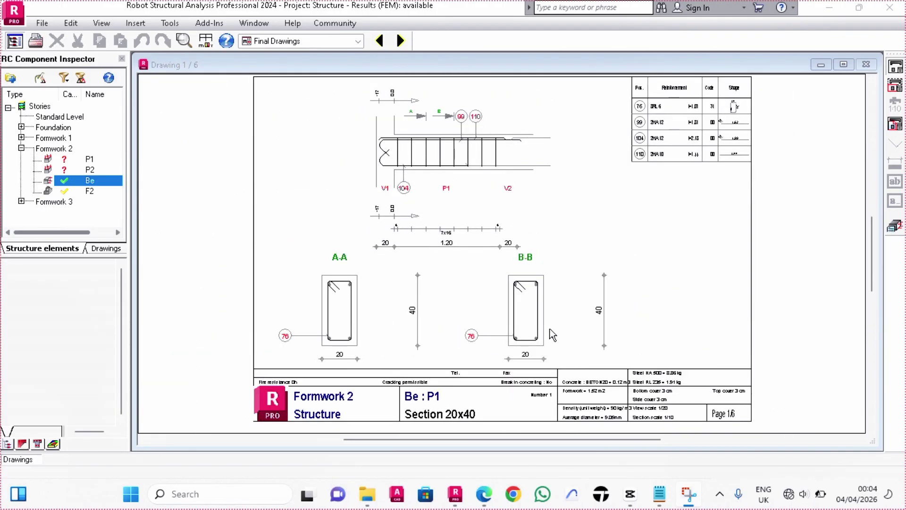
pyautogui.scroll(4, 678, 98)
pyautogui.scroll(3, 680, 96)
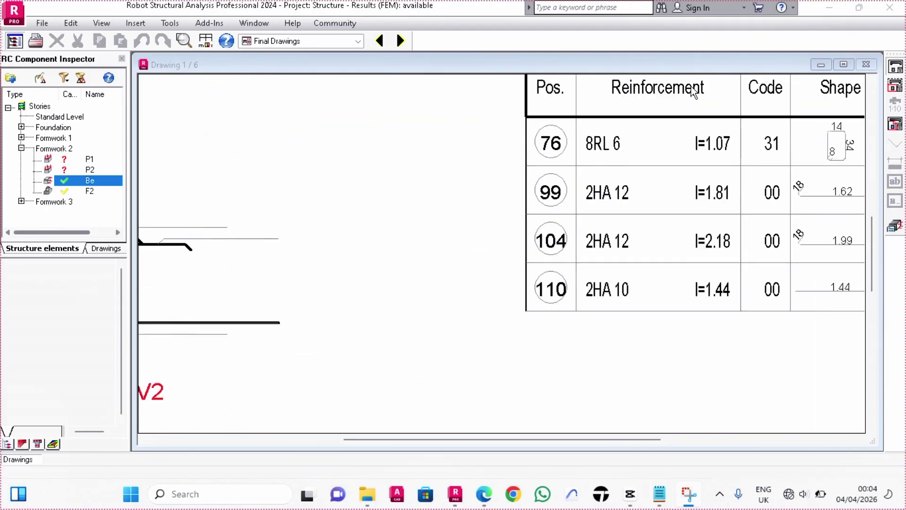
pyautogui.scroll(-4, 633, 148)
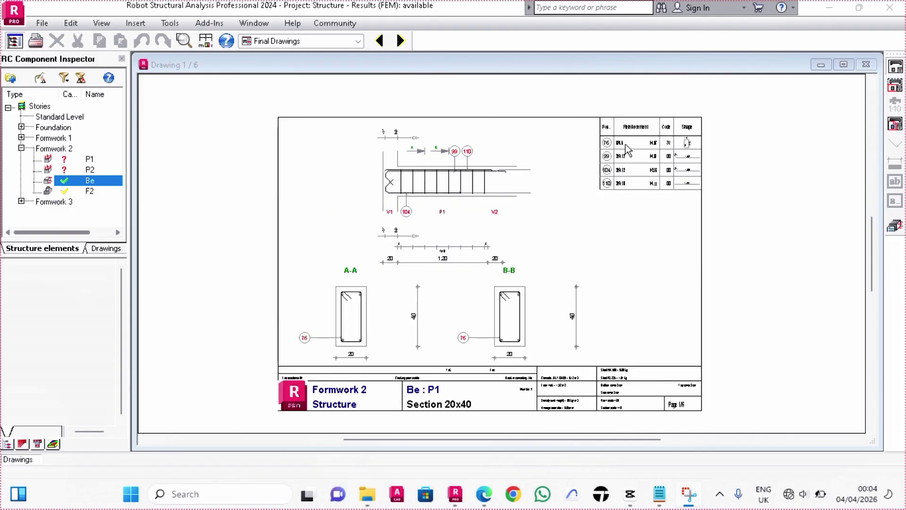
pyautogui.scroll(1, 625, 167)
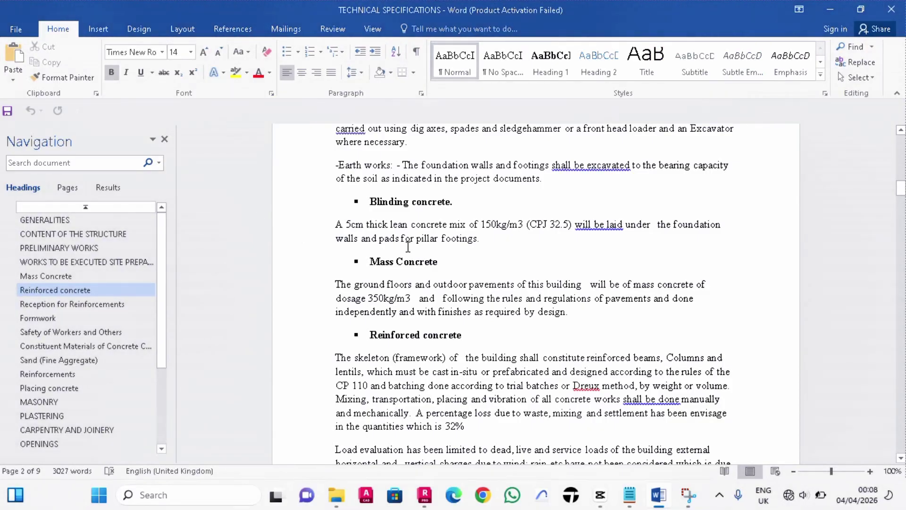
# In Word, read through the TECHNICAL SPECIFICATIONS document from the concrete sections through formwork, materials and reinforcements to openings and painting.
pyautogui.scroll(-10, 408, 247)
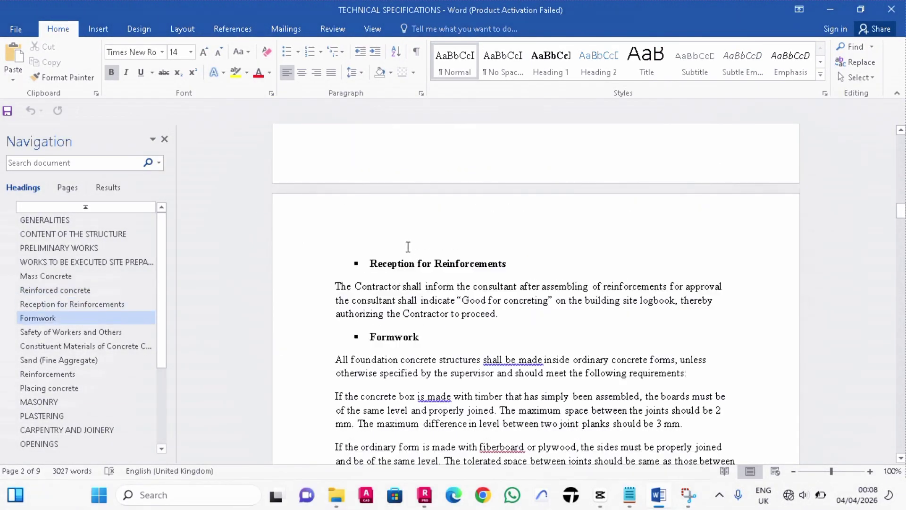
pyautogui.scroll(-3, 408, 246)
pyautogui.scroll(-12, 407, 247)
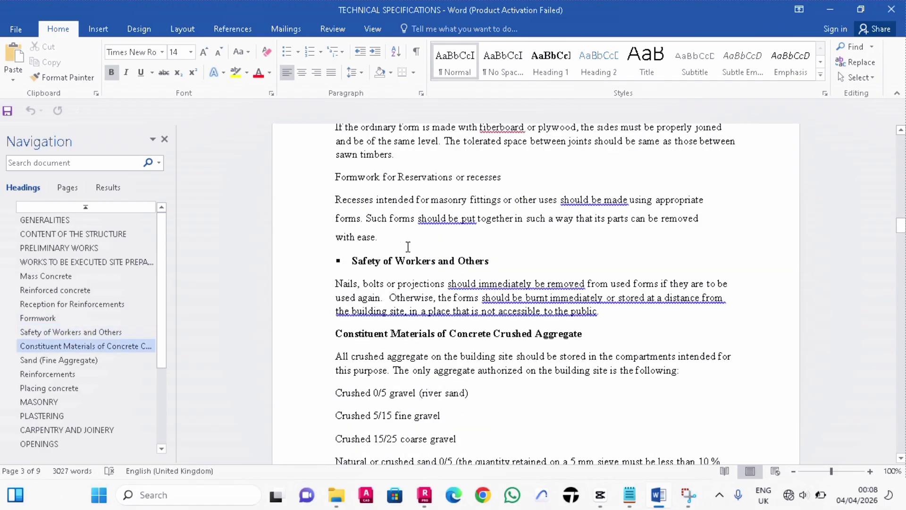
pyautogui.scroll(-3, 408, 247)
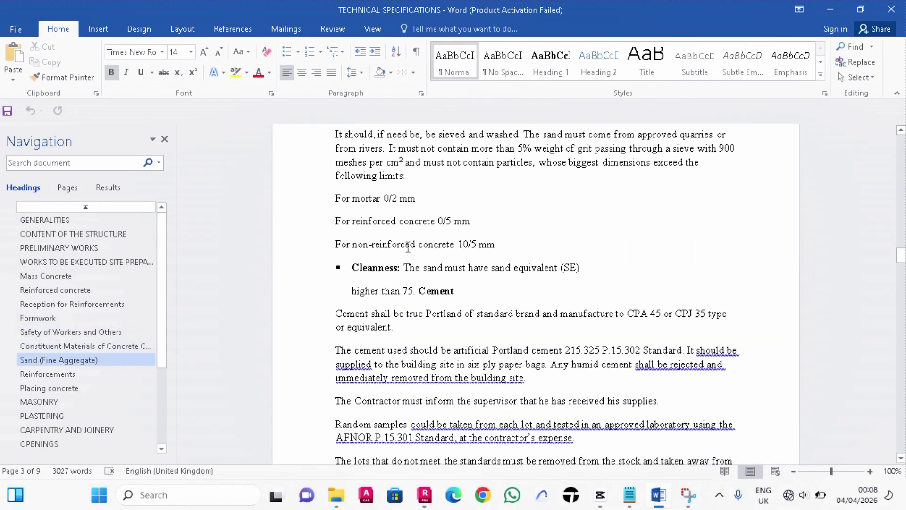
pyautogui.scroll(-9, 408, 247)
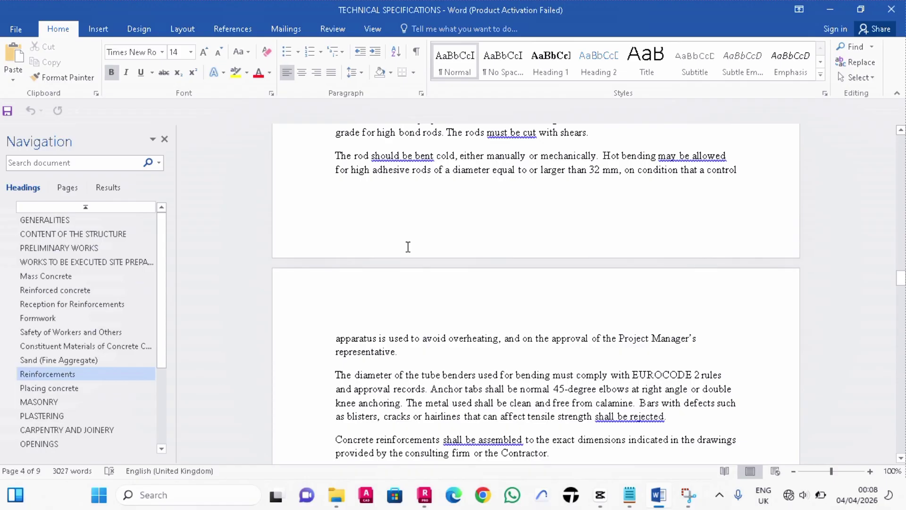
pyautogui.scroll(-12, 407, 247)
pyautogui.scroll(-20, 407, 247)
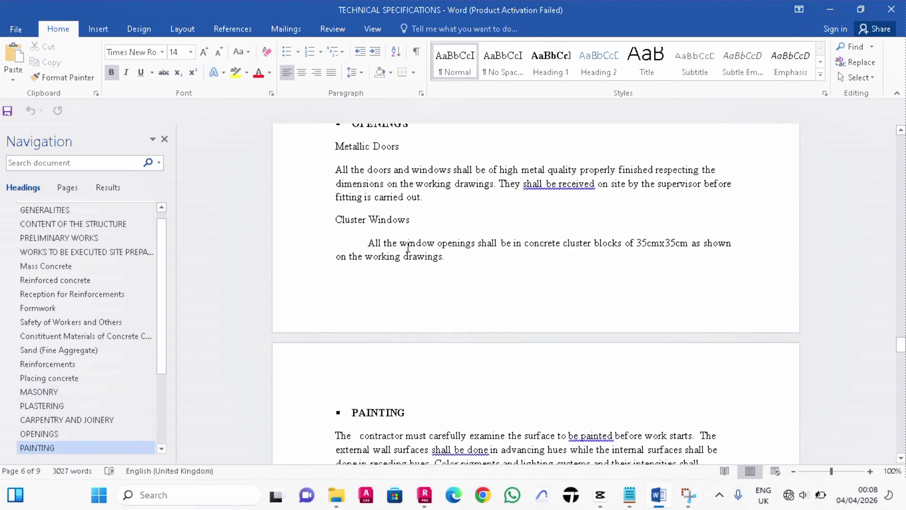
pyautogui.scroll(-15, 408, 246)
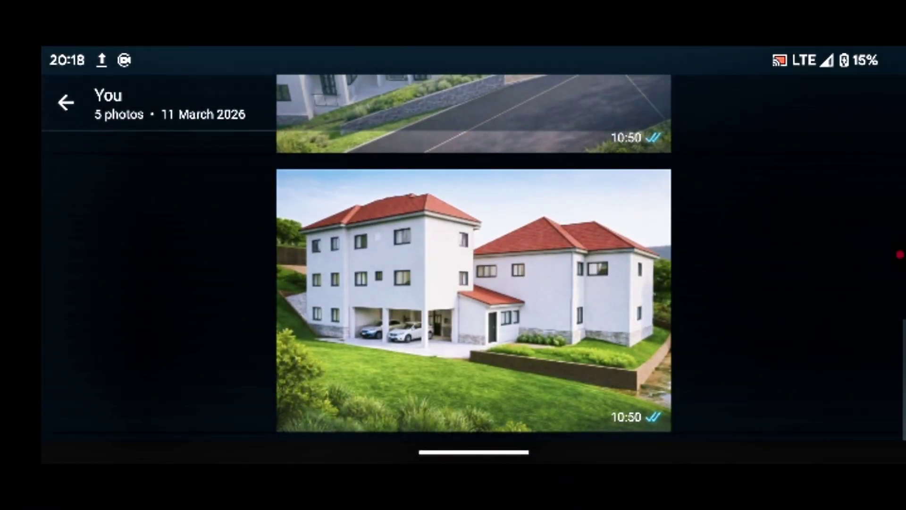
# In WhatsApp, return from the shared renderings to the client's chat and find the sent architectural and structural PDF files.
pyautogui.press('Escape')
pyautogui.scroll(-3, 474, 257)
pyautogui.scroll(-3, 474, 257)
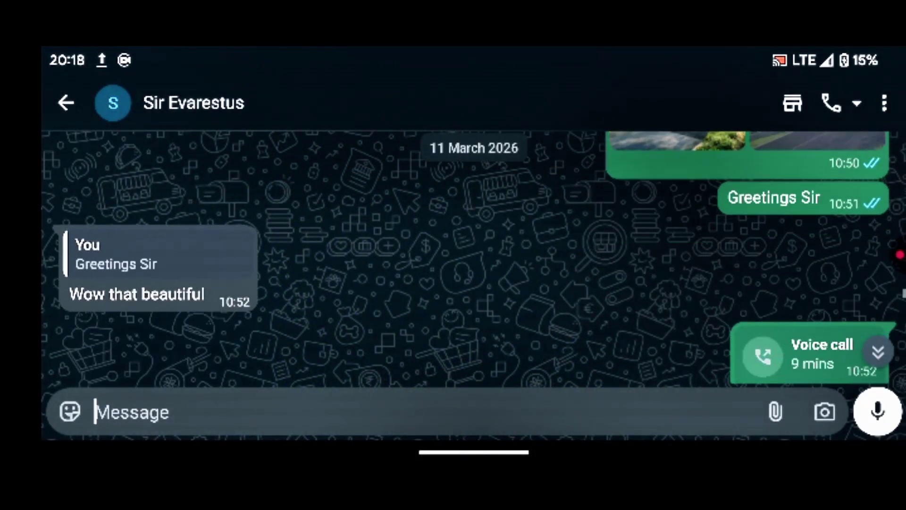
pyautogui.scroll(-5, 474, 257)
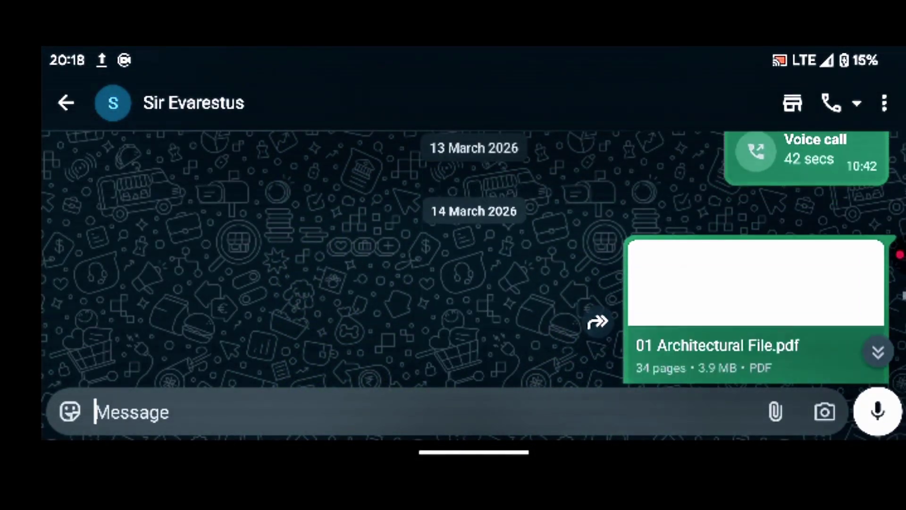
pyautogui.scroll(-4, 473, 257)
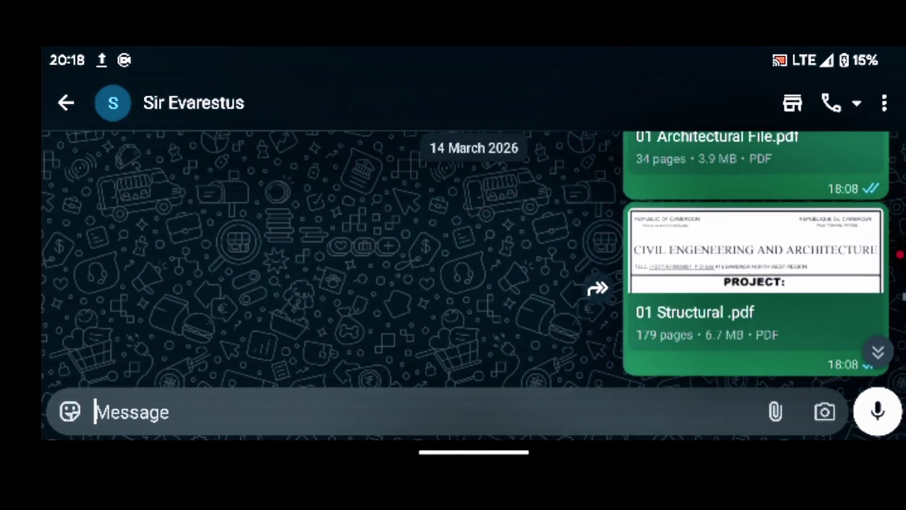